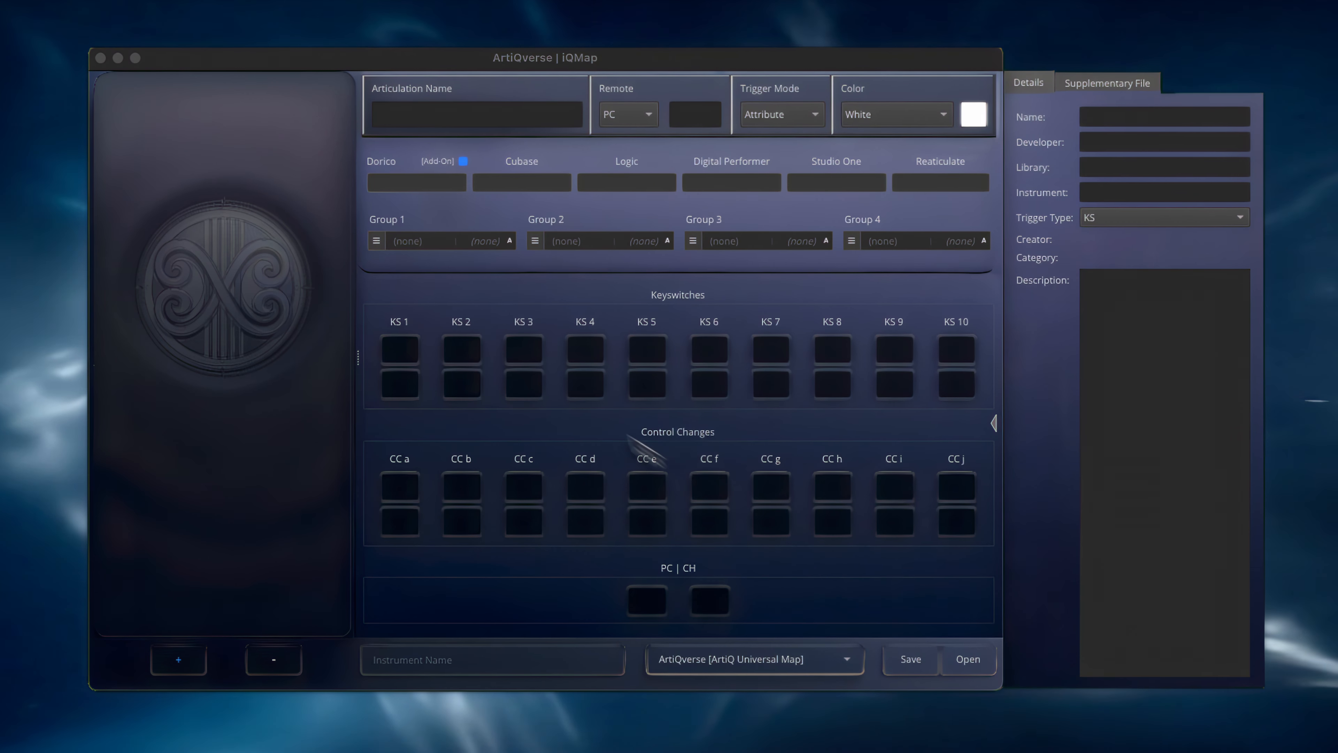
Examine the map editor's side toolbar and its collapsible details pane
{"action": "left_click", "coordinate": [75, 212]}
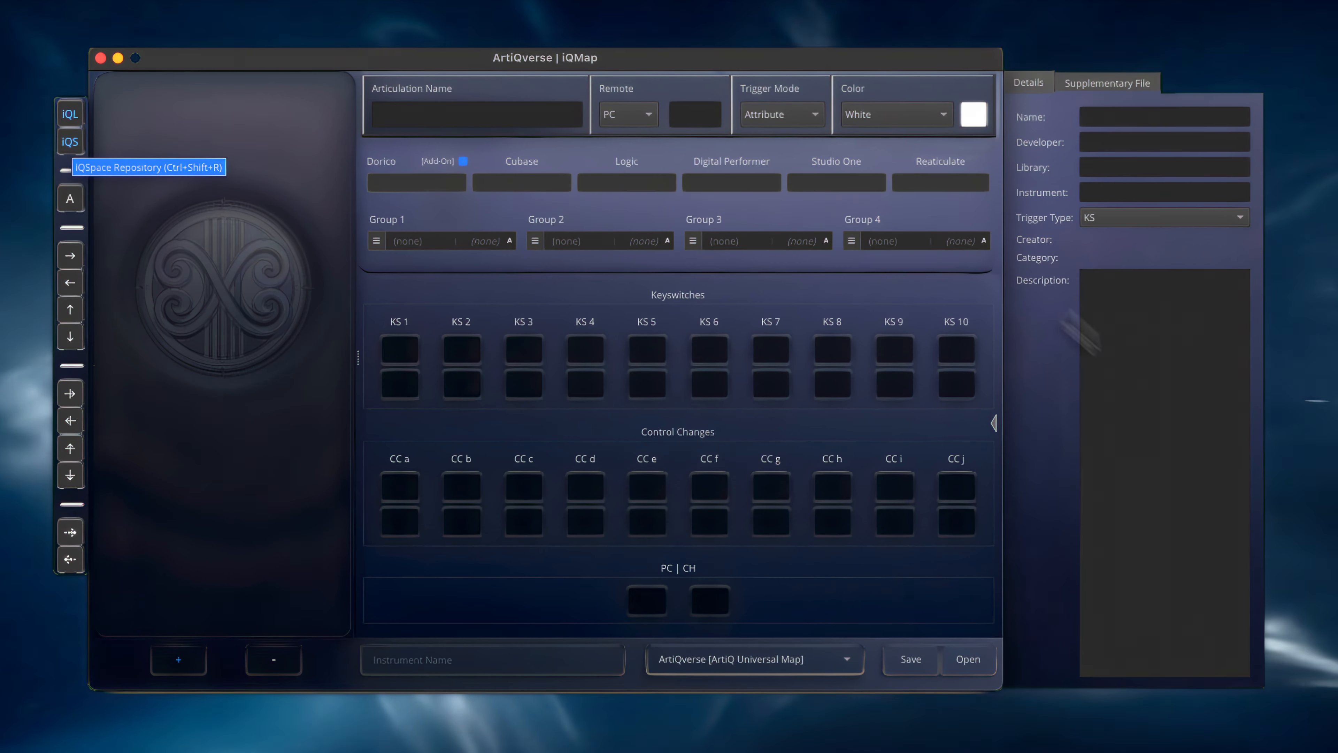
{"action": "left_click", "coordinate": [990, 425]}
{"action": "left_click", "coordinate": [998, 430]}
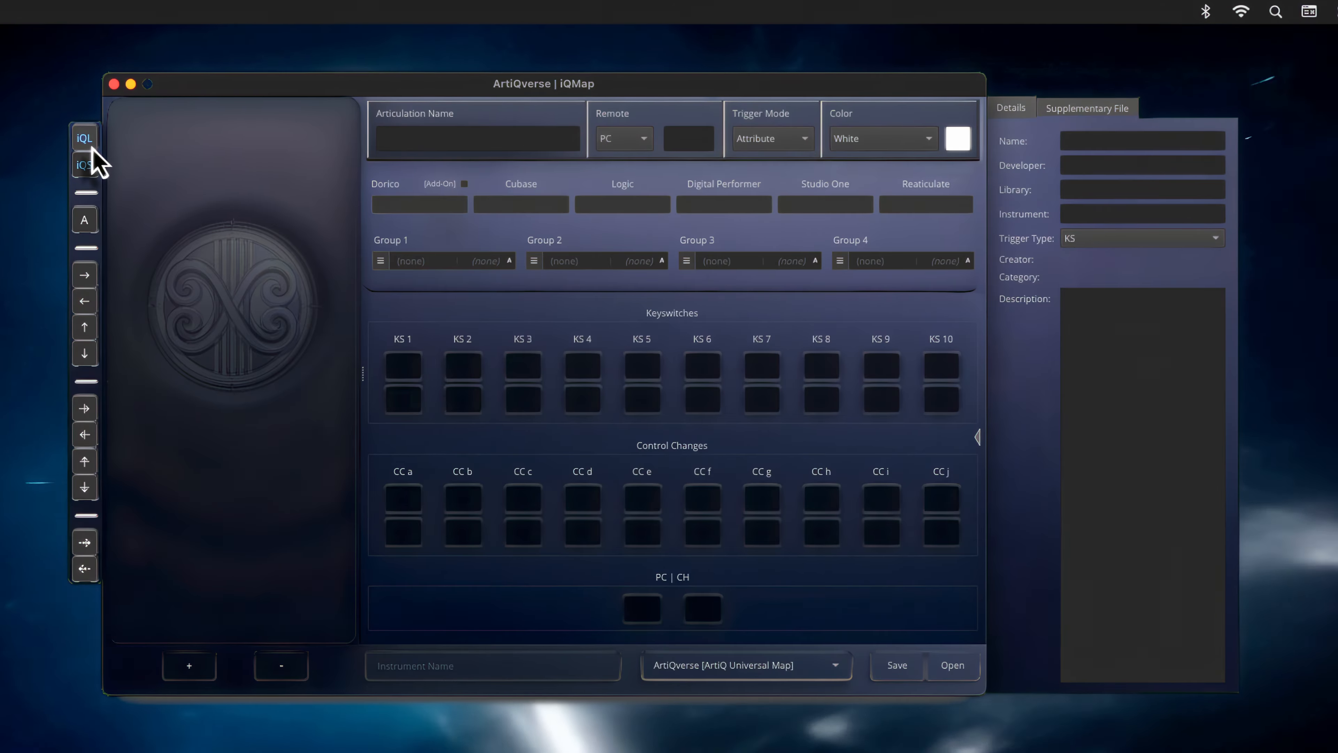
{"action": "left_click", "coordinate": [89, 143]}
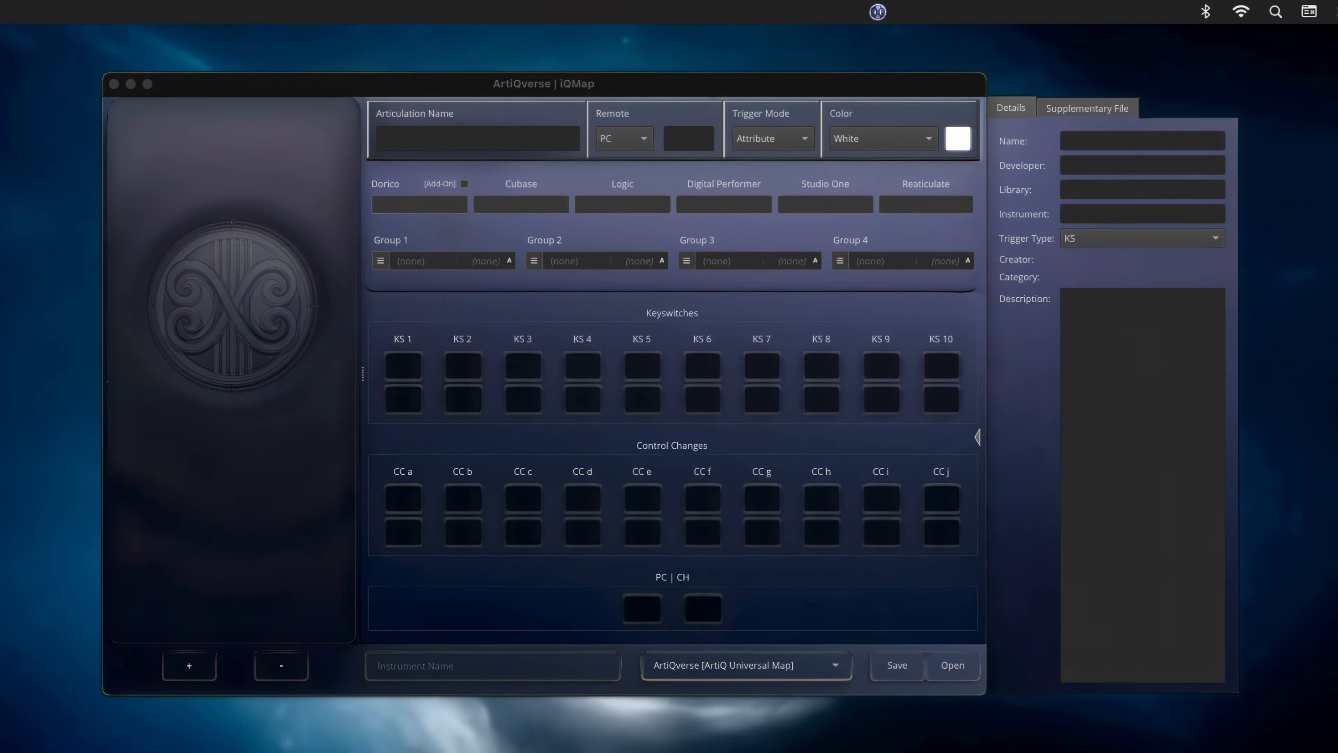
{"action": "left_click", "coordinate": [876, 12]}
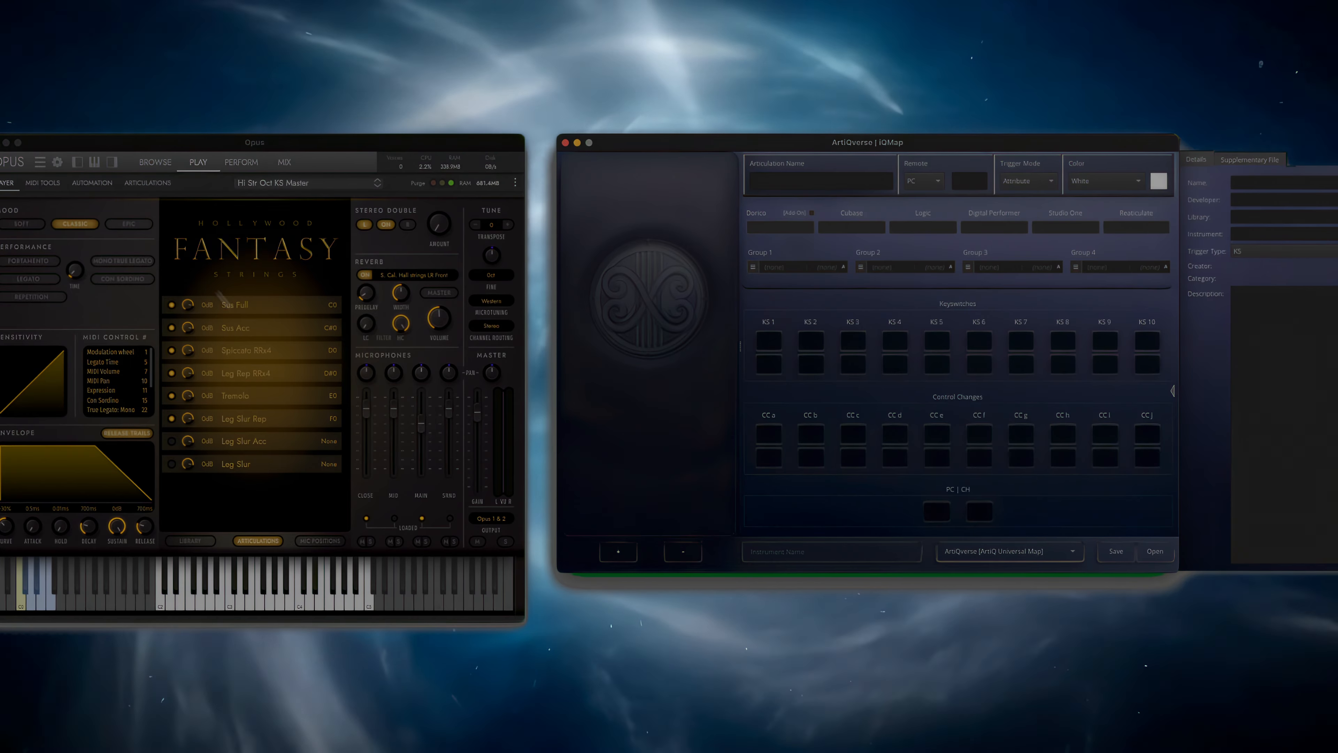
{"action": "left_click_drag", "start_coordinate": [216, 290], "coordinate": [293, 486]}
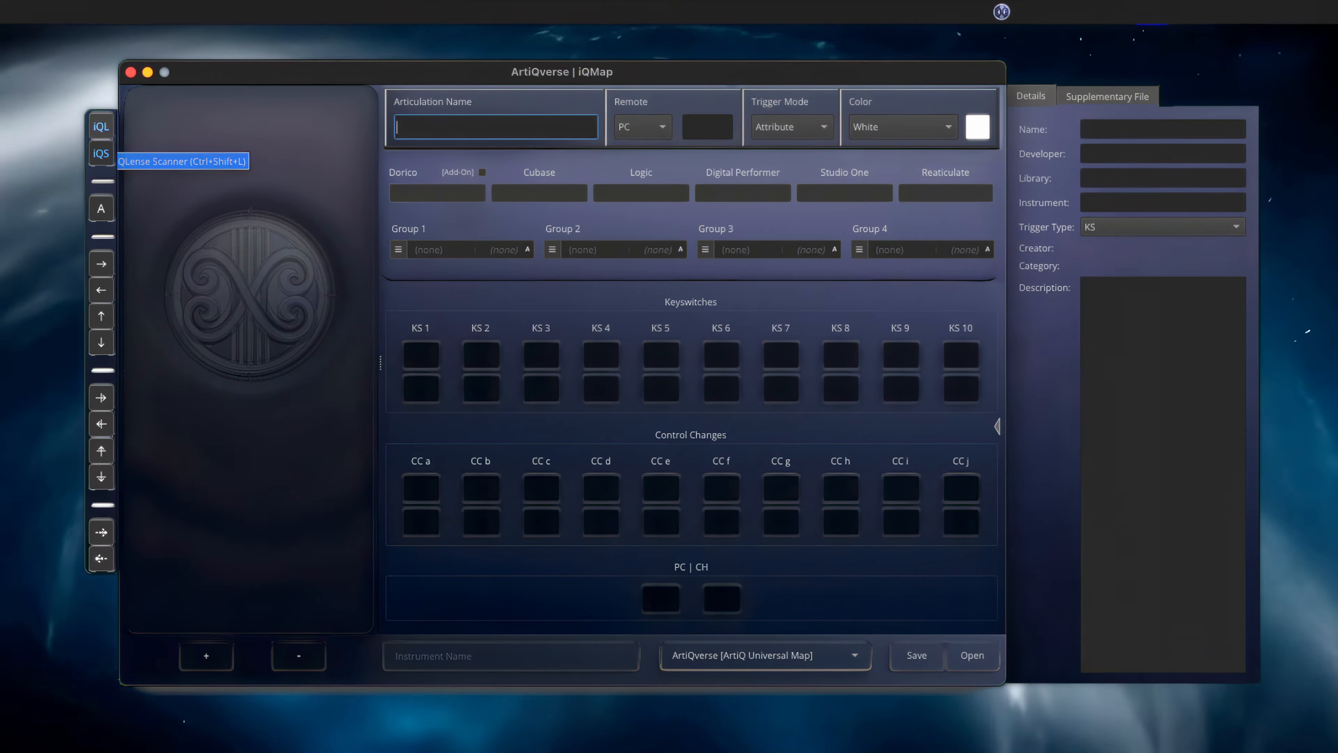
Review the PRO Scan setup with its articulation hierarchies, and start a PRO Scan
{"action": "left_click", "coordinate": [1002, 12]}
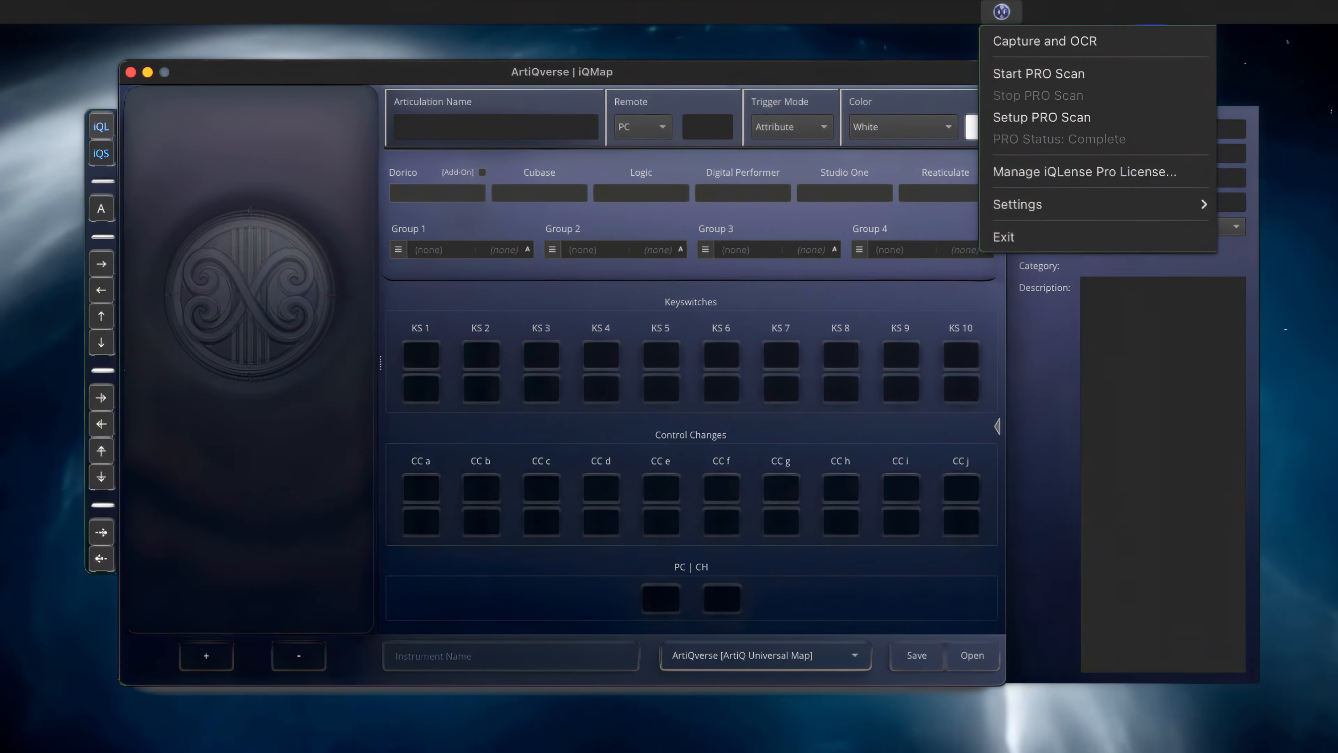
{"action": "left_click", "coordinate": [1041, 117]}
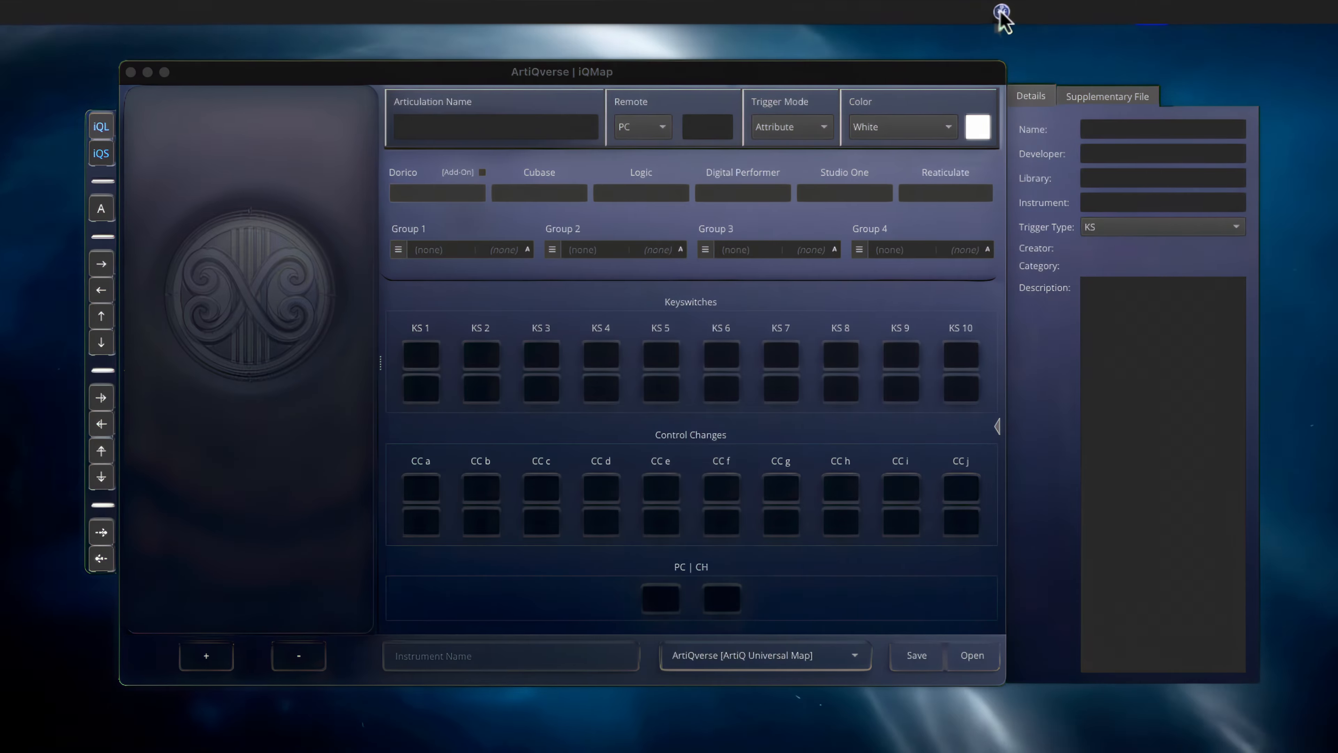
{"action": "left_click", "coordinate": [1001, 12]}
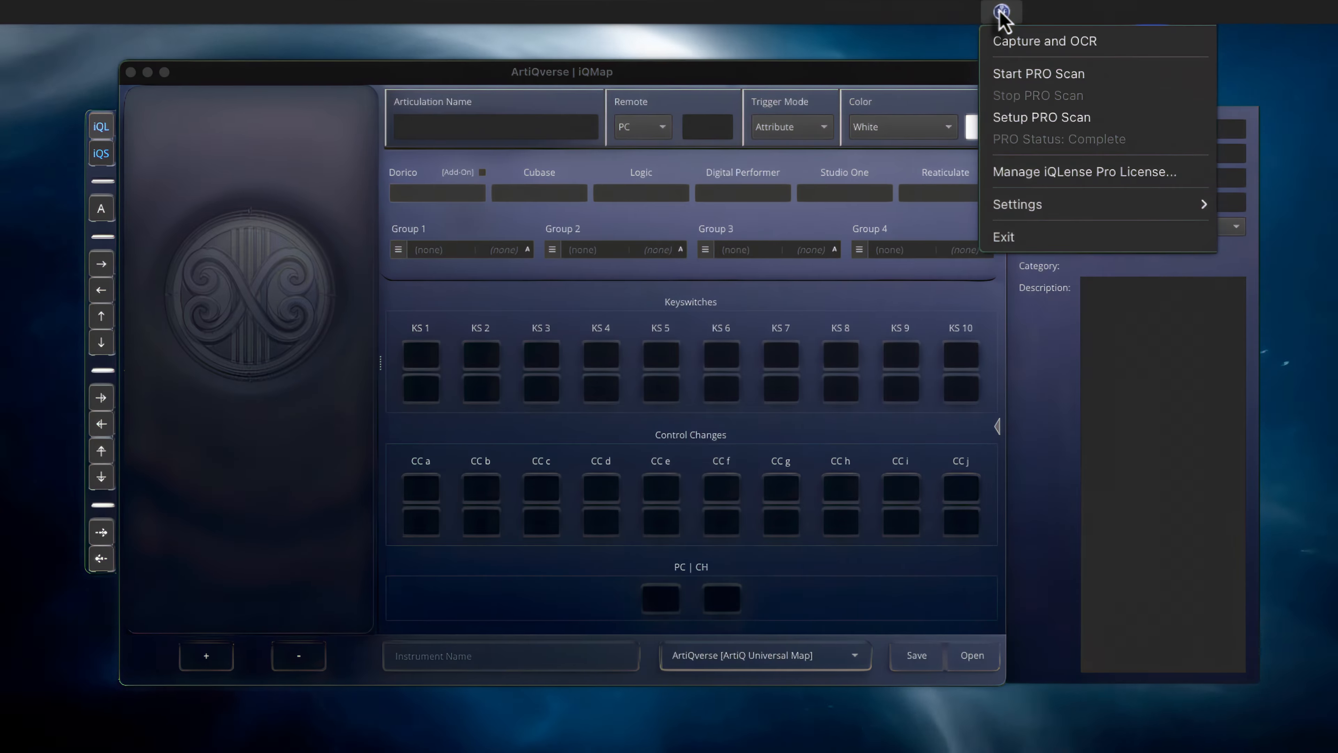
{"action": "left_click", "coordinate": [1009, 76]}
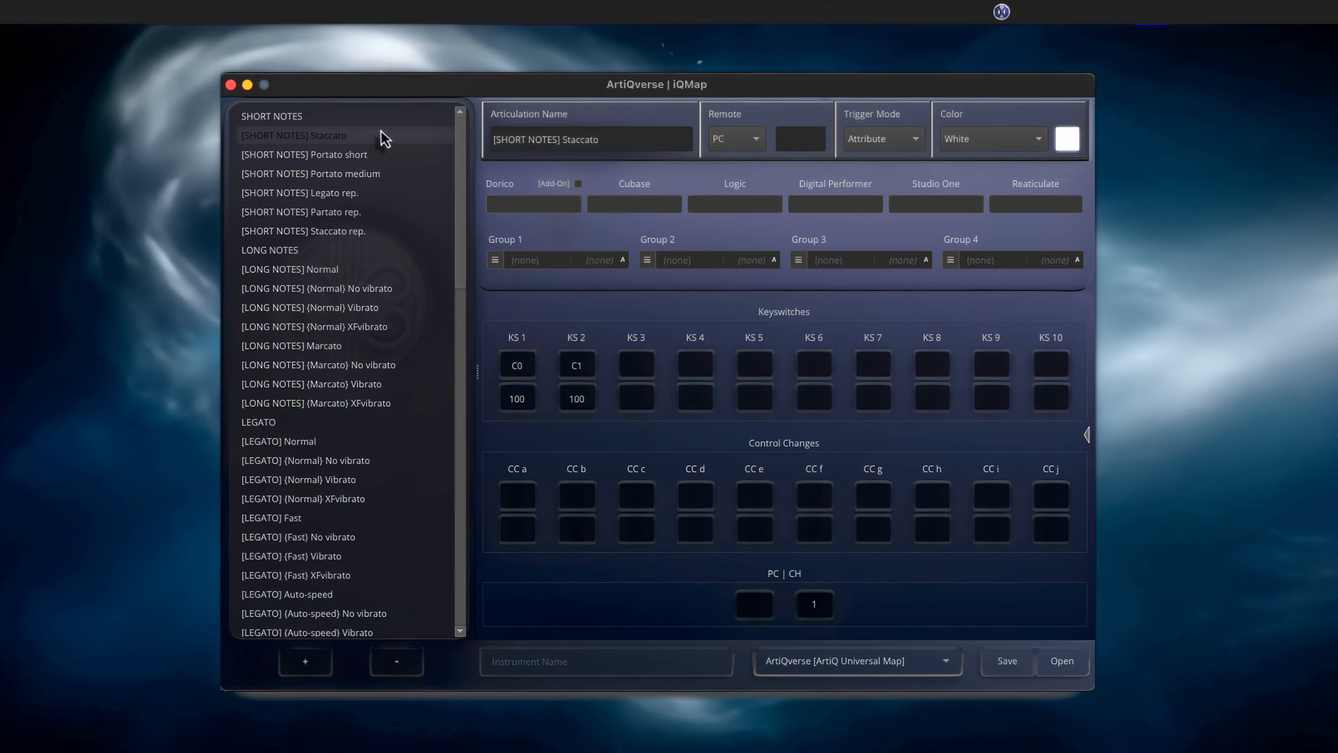
Go through the scanned articulations from [SHORT NOTES] Portato short downward, examining each one's keyswitch and control change assignments
{"action": "left_click", "coordinate": [369, 154]}
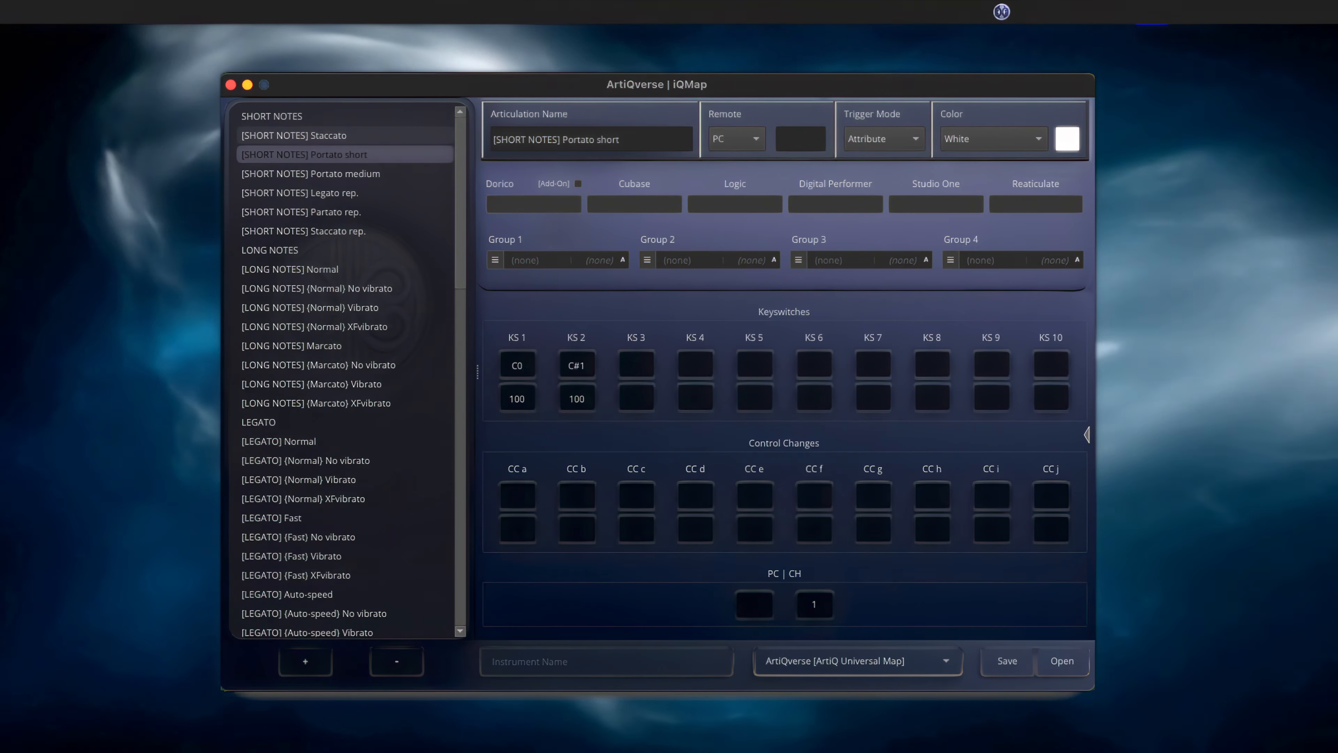
{"action": "key", "text": "Down"}
{"action": "key", "text": "Down"}
{"action": "key", "text": "Down"}
{"action": "key", "text": "Down"}
{"action": "key", "text": "Down"}
{"action": "key", "text": "Down"}
{"action": "key", "text": "Down"}
{"action": "key", "text": "Down"}
{"action": "key", "text": "Down"}
{"action": "key", "text": "Down"}
{"action": "key", "text": "Down"}
{"action": "key", "text": "Down"}
{"action": "key", "text": "Down"}
{"action": "key", "text": "Down"}
{"action": "key", "text": "Down"}
{"action": "key", "text": "Down"}
{"action": "key", "text": "Down"}
{"action": "key", "text": "Down"}
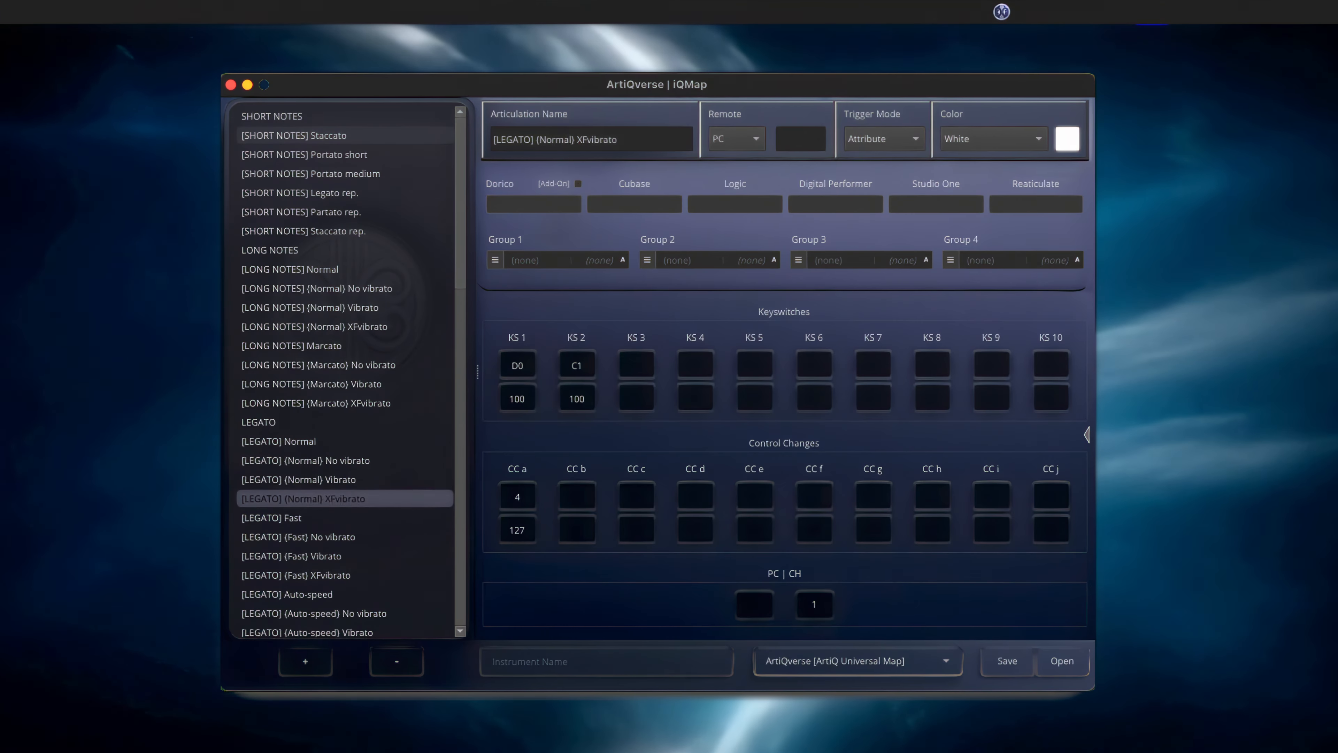
{"action": "key", "text": "Down"}
{"action": "key", "text": "Down"}
{"action": "key", "text": "Down"}
{"action": "key", "text": "Down"}
{"action": "key", "text": "Down"}
{"action": "key", "text": "Down"}
{"action": "key", "text": "Down"}
{"action": "key", "text": "Down"}
{"action": "key", "text": "Down"}
{"action": "key", "text": "Down"}
{"action": "key", "text": "Down"}
{"action": "key", "text": "Down"}
{"action": "key", "text": "Down"}
{"action": "key", "text": "Down"}
{"action": "key", "text": "Down"}
{"action": "key", "text": "Down"}
{"action": "key", "text": "Down"}
{"action": "key", "text": "Down"}
{"action": "key", "text": "Down"}
{"action": "key", "text": "Down"}
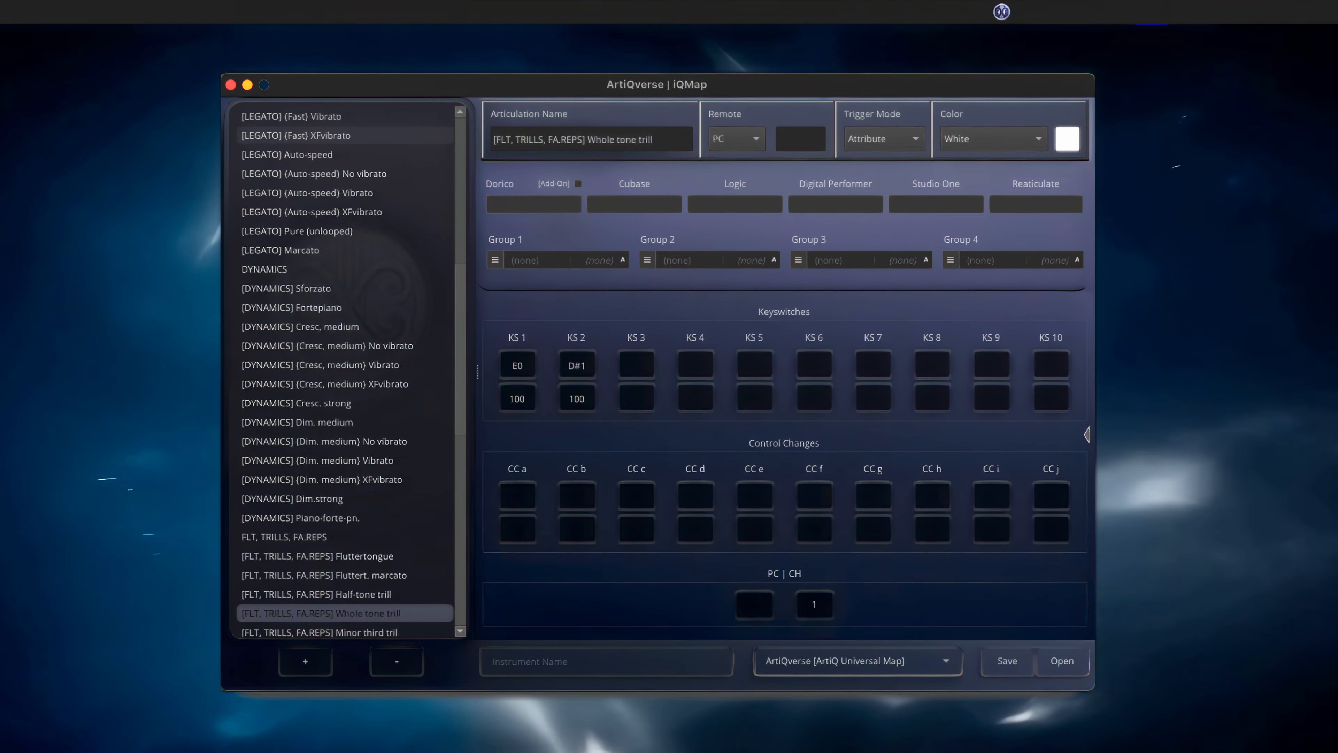
{"action": "key", "text": "Down"}
{"action": "key", "text": "Down"}
{"action": "key", "text": "Down"}
{"action": "key", "text": "Down"}
{"action": "key", "text": "Down"}
{"action": "key", "text": "Down"}
{"action": "key", "text": "Down"}
{"action": "key", "text": "Down"}
{"action": "key", "text": "Down"}
{"action": "key", "text": "Down"}
{"action": "key", "text": "Down"}
{"action": "key", "text": "Down"}
{"action": "key", "text": "Down"}
{"action": "key", "text": "Down"}
{"action": "key", "text": "Down"}
{"action": "key", "text": "Down"}
{"action": "key", "text": "Down"}
{"action": "key", "text": "Down"}
{"action": "key", "text": "Down"}
{"action": "key", "text": "Down"}
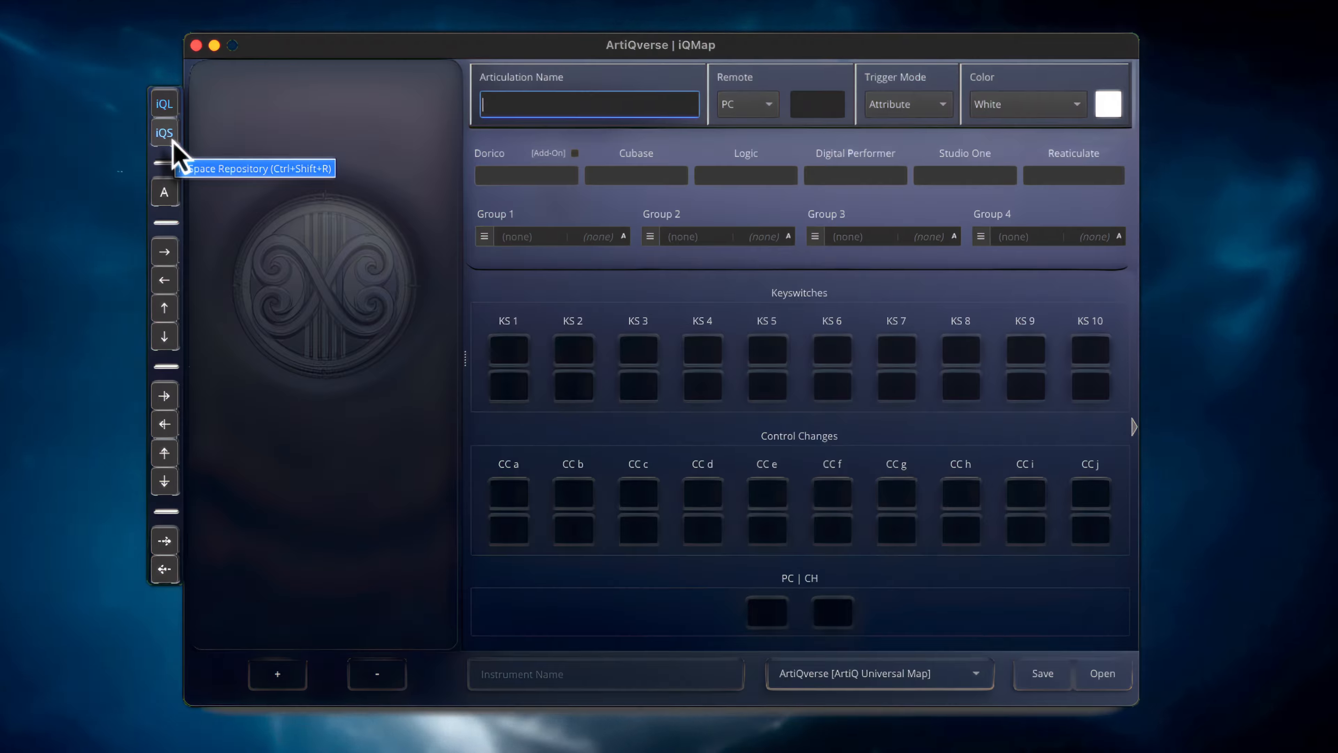
Browse the iQSpace repository, examining the details and comments of several user and factory maps and the upload form
{"action": "left_click", "coordinate": [172, 140]}
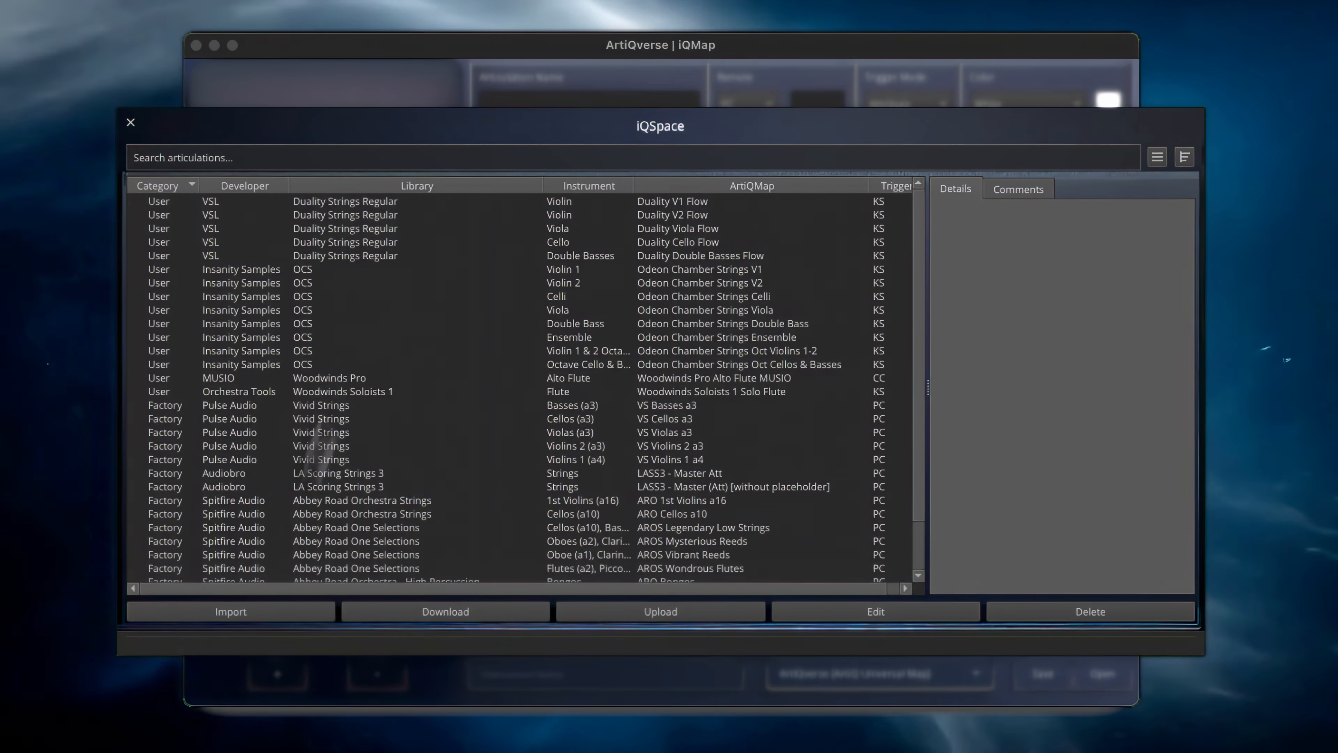
{"action": "left_click", "coordinate": [406, 204]}
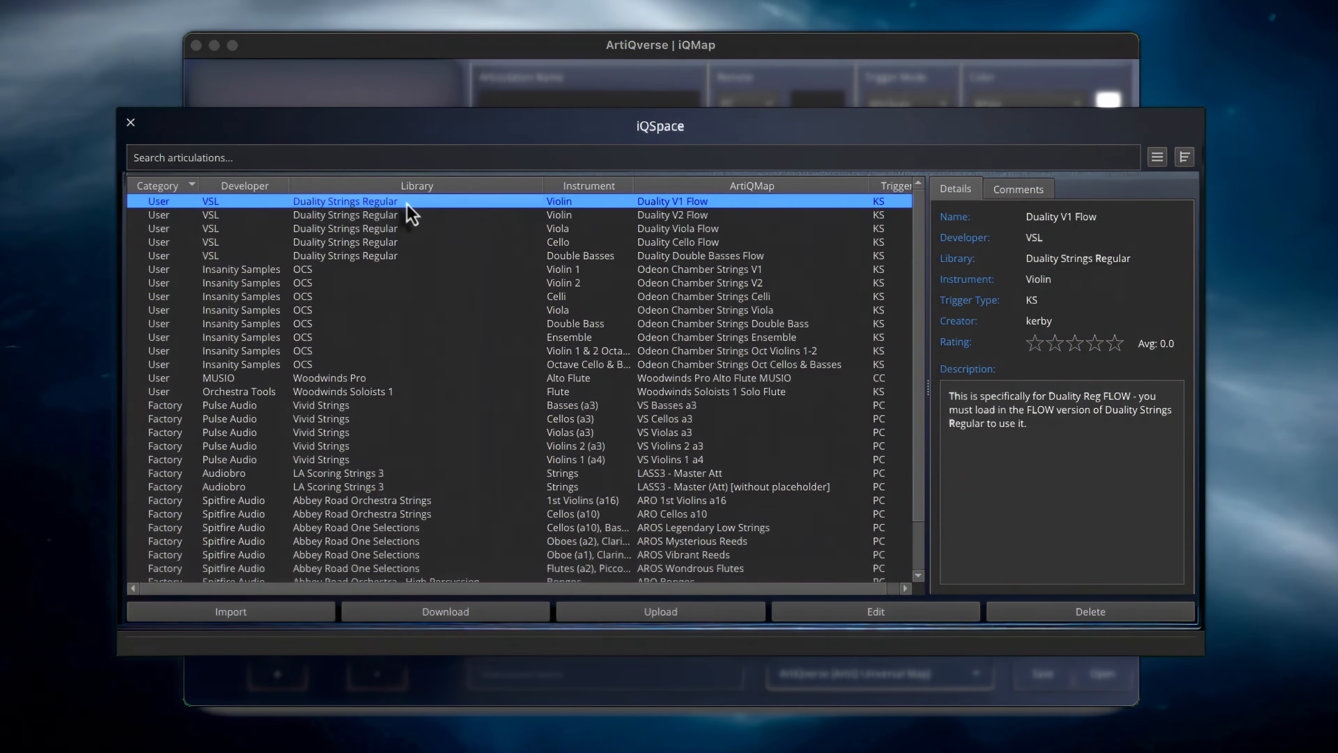
{"action": "left_click", "coordinate": [425, 505]}
{"action": "left_click", "coordinate": [413, 393]}
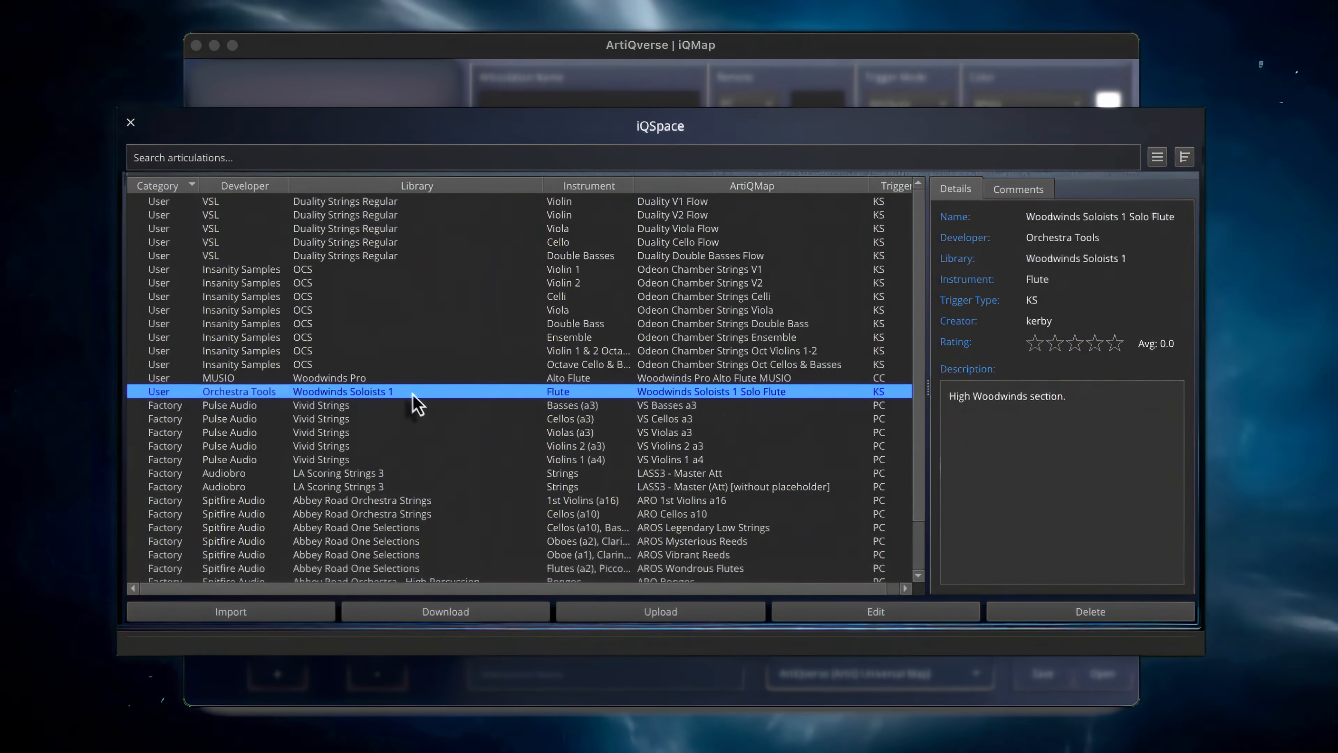
{"action": "left_click", "coordinate": [435, 203]}
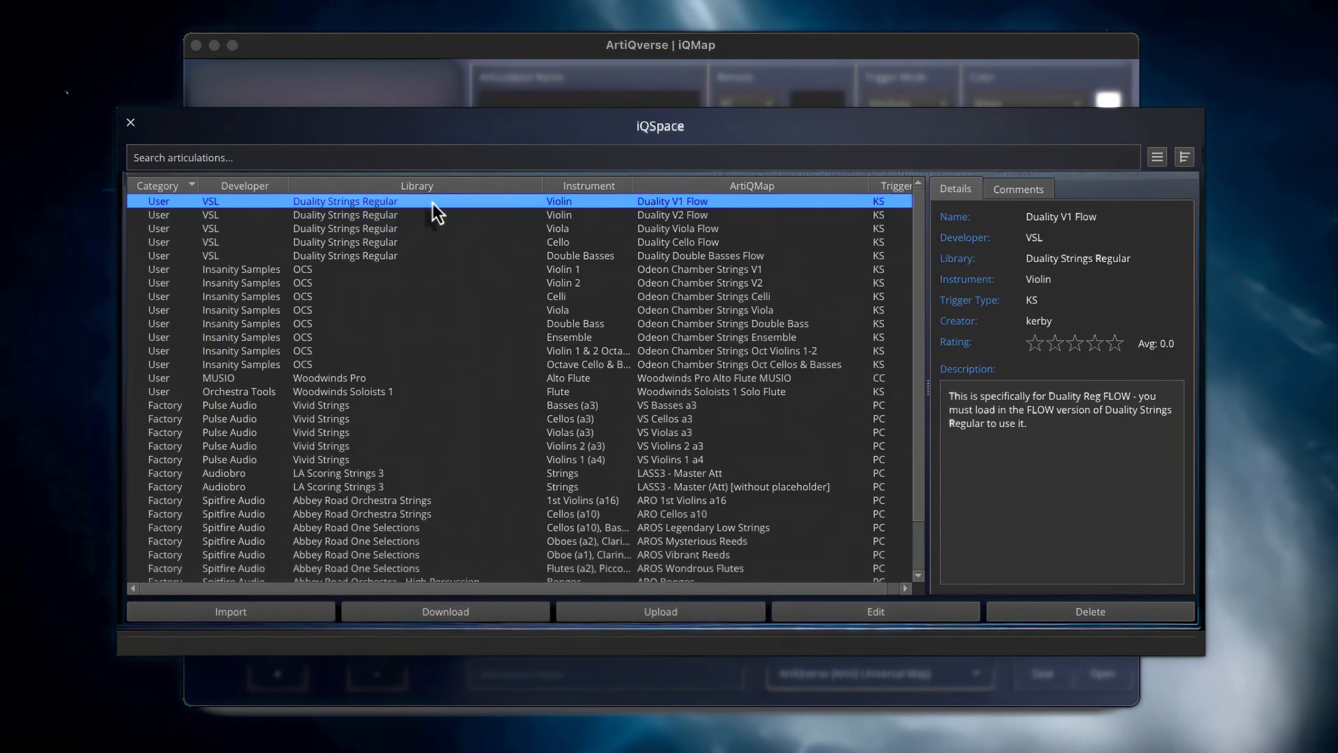
{"action": "left_click", "coordinate": [1000, 202]}
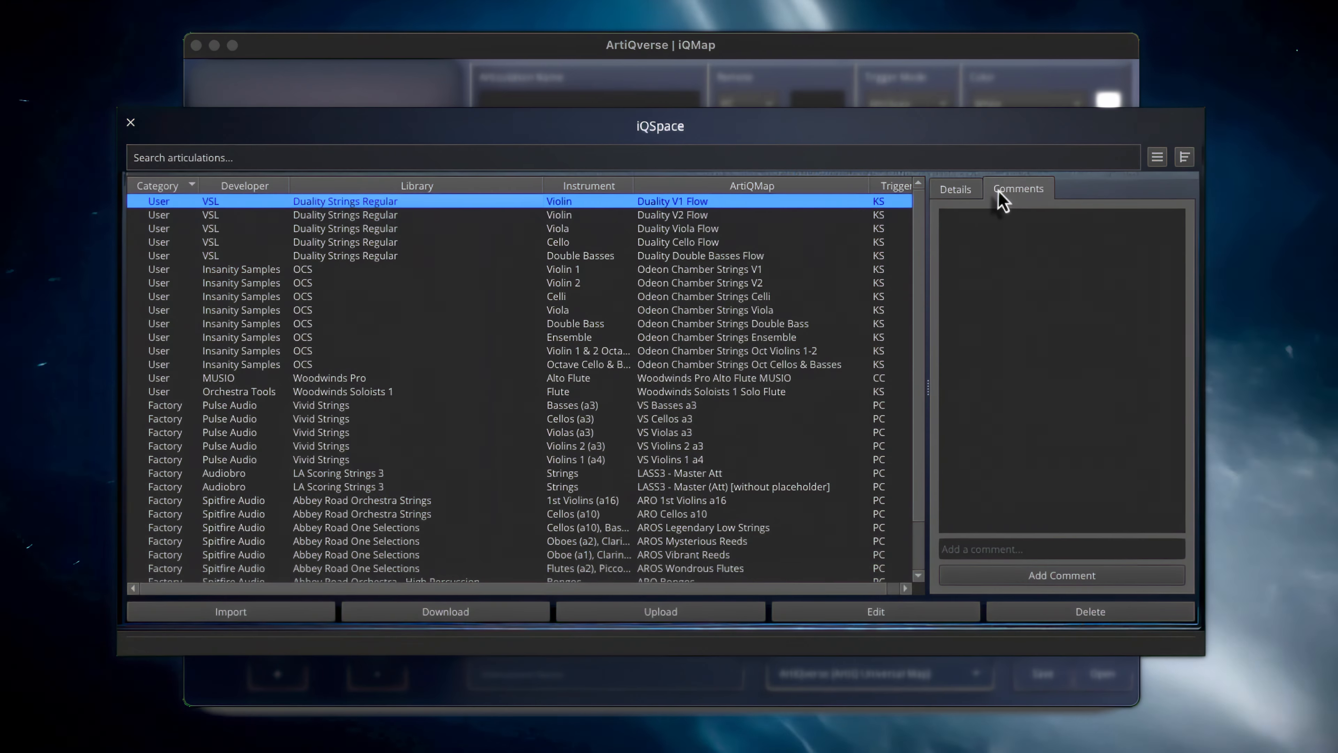
{"action": "left_click", "coordinate": [954, 191]}
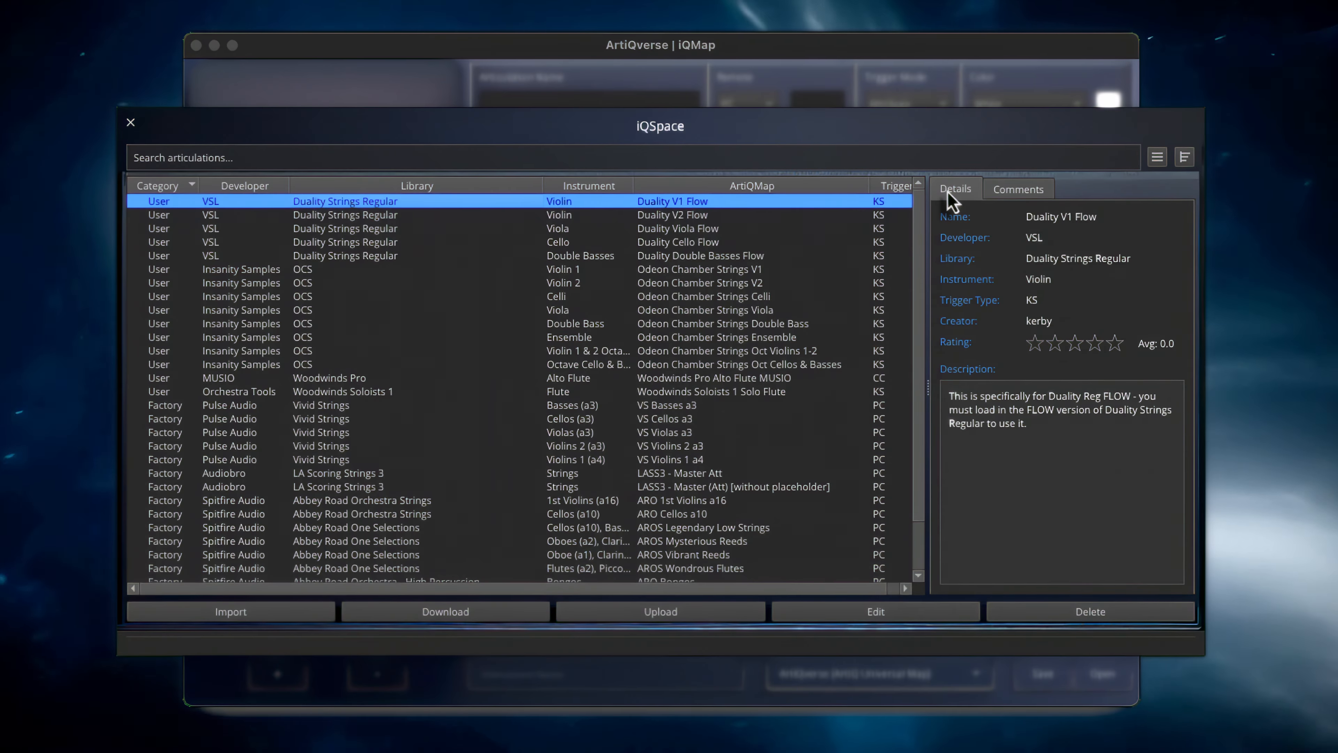
{"action": "left_click", "coordinate": [468, 490]}
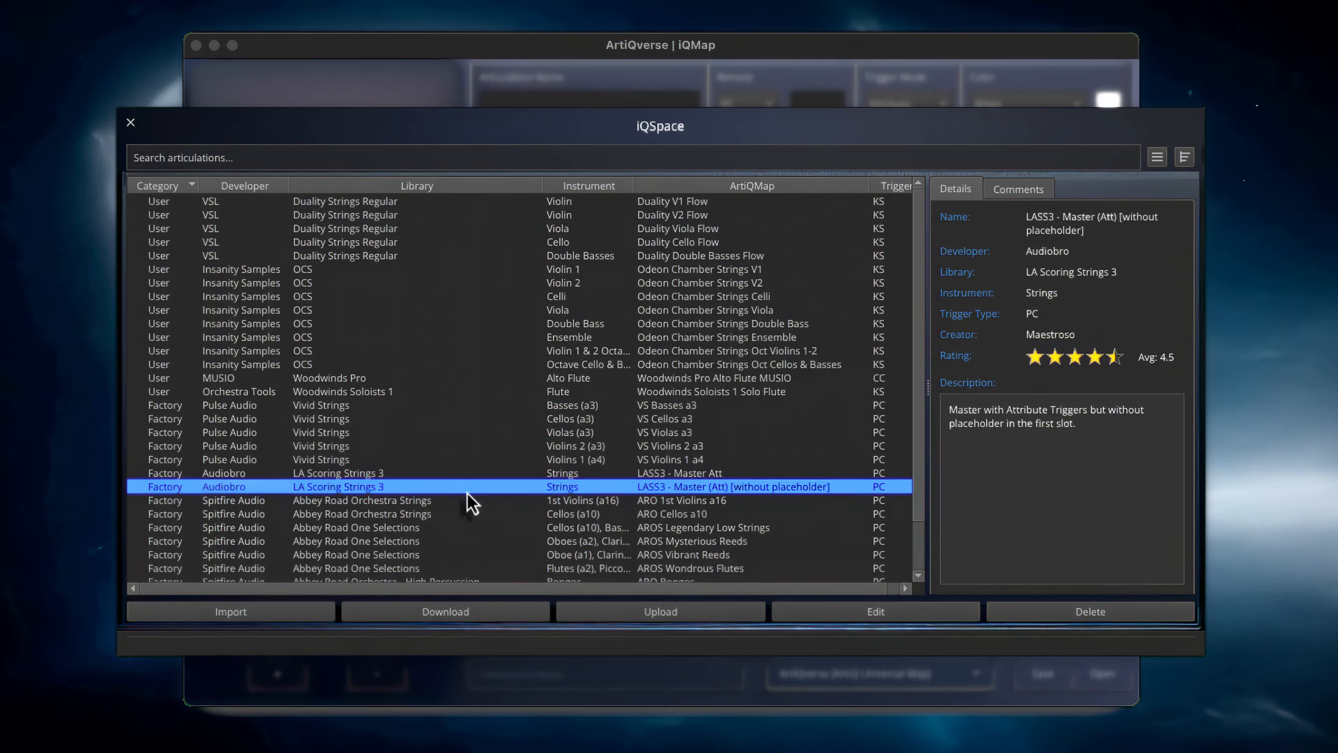
{"action": "left_click", "coordinate": [686, 611]}
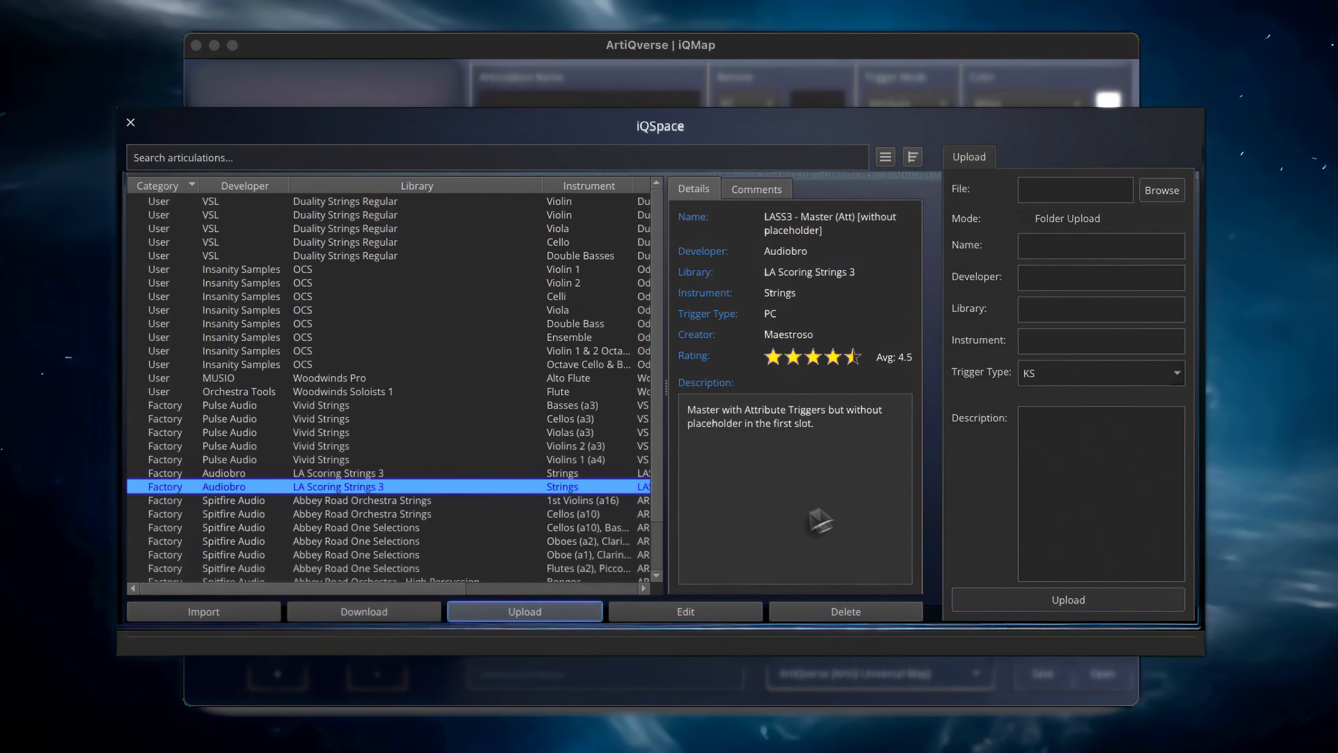
{"action": "left_click", "coordinate": [589, 612]}
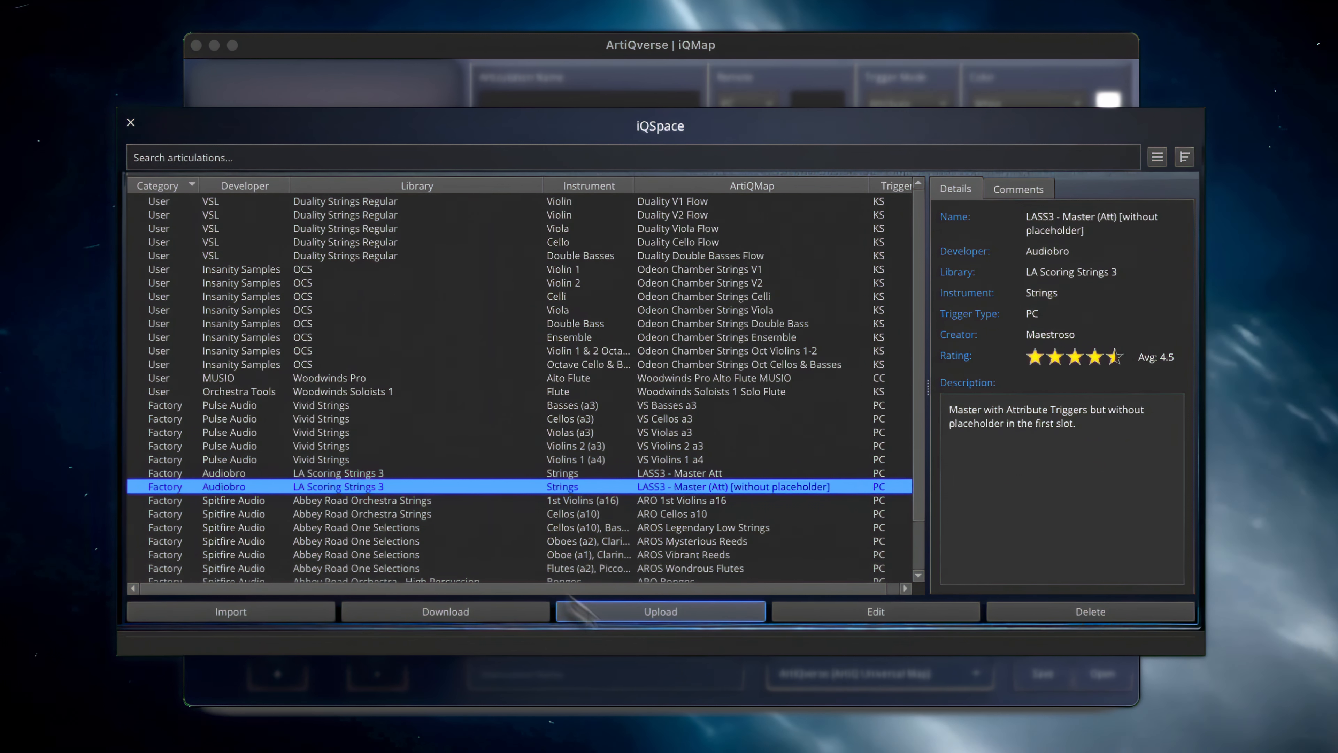
Import the Vivid Strings map VS Violins 1 a4 from the repository and check its supplementary files
{"action": "left_click", "coordinate": [383, 458]}
{"action": "left_click", "coordinate": [232, 612]}
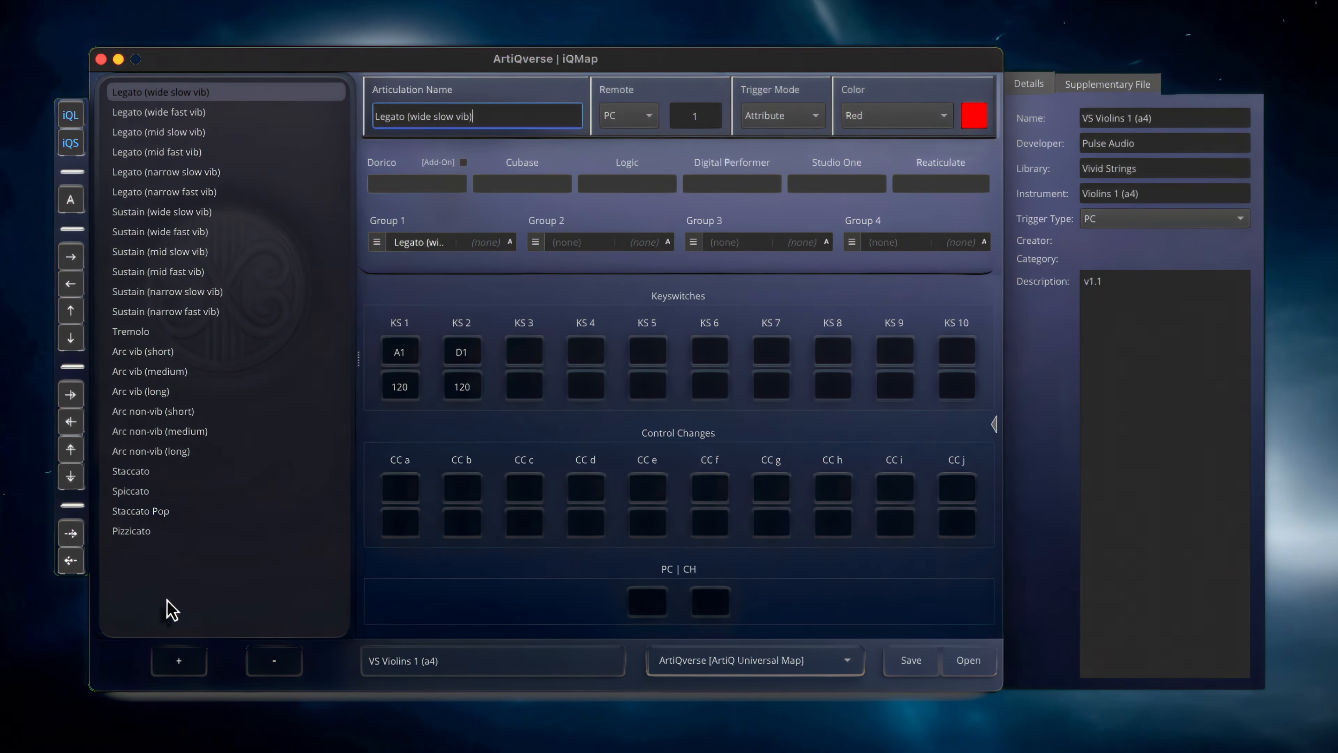
{"action": "left_click", "coordinate": [1106, 88]}
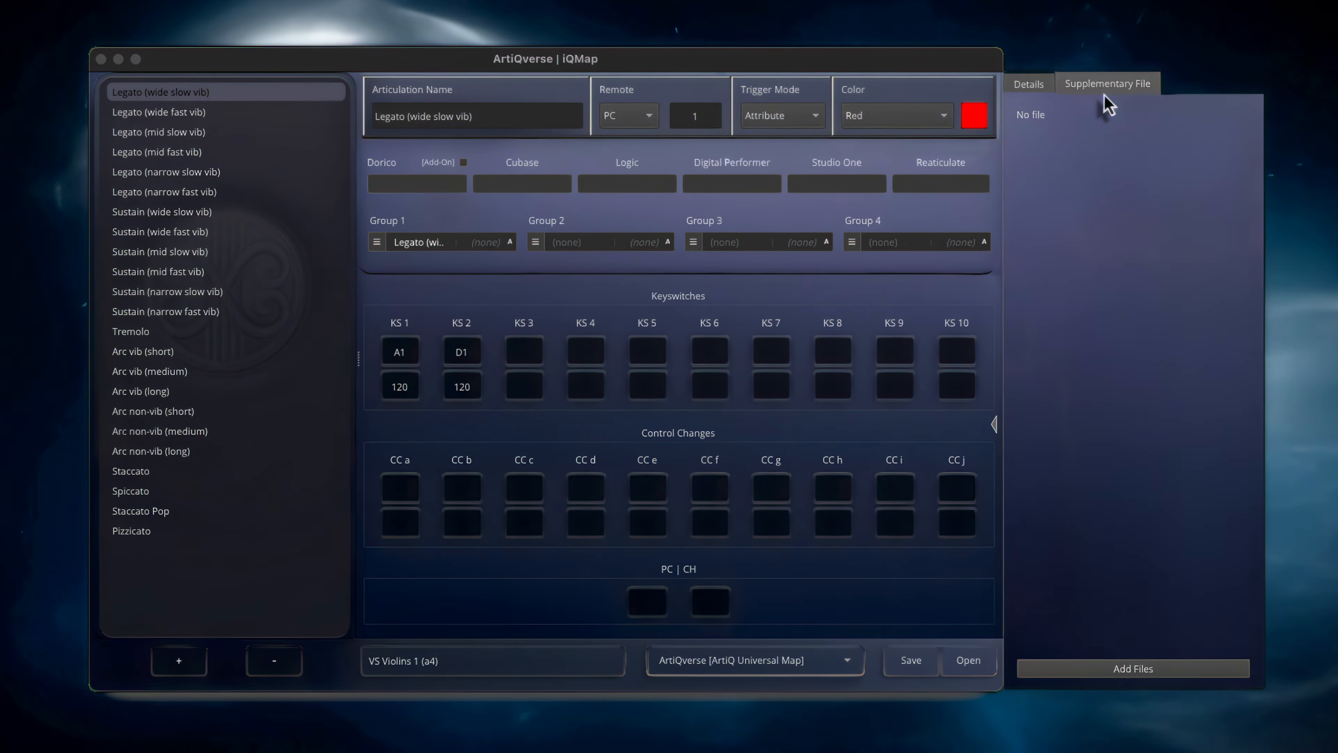
{"action": "left_click", "coordinate": [1035, 94]}
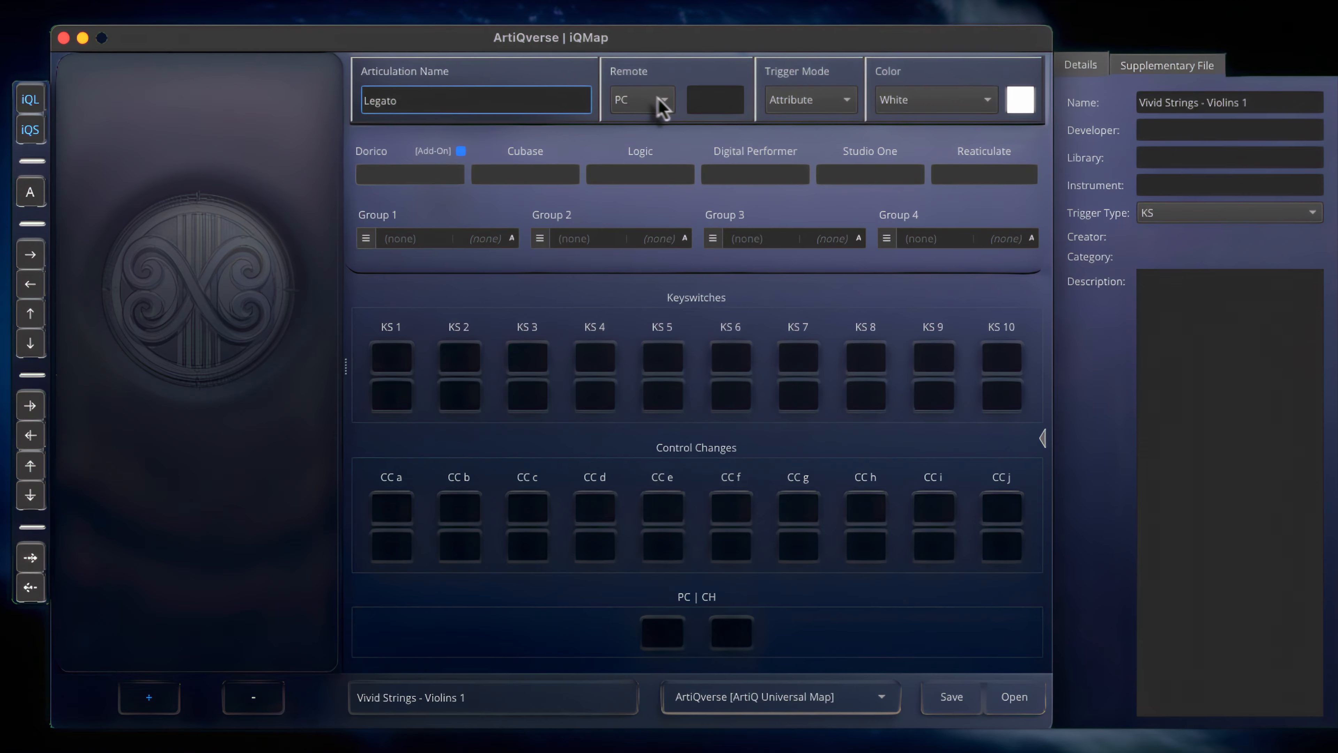
Set the Legato articulation's PC remote value to 1 and its color to Red
{"action": "type", "text": "1"}
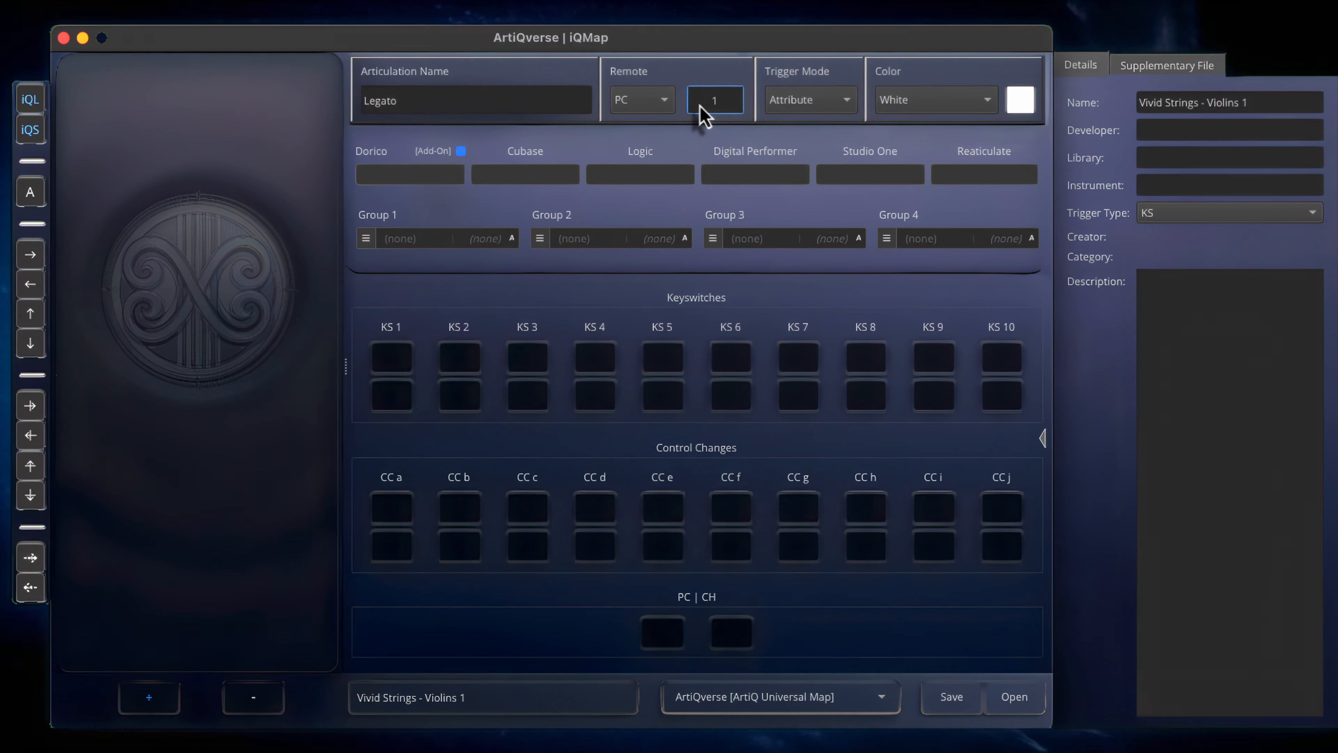
{"action": "left_click", "coordinate": [642, 100]}
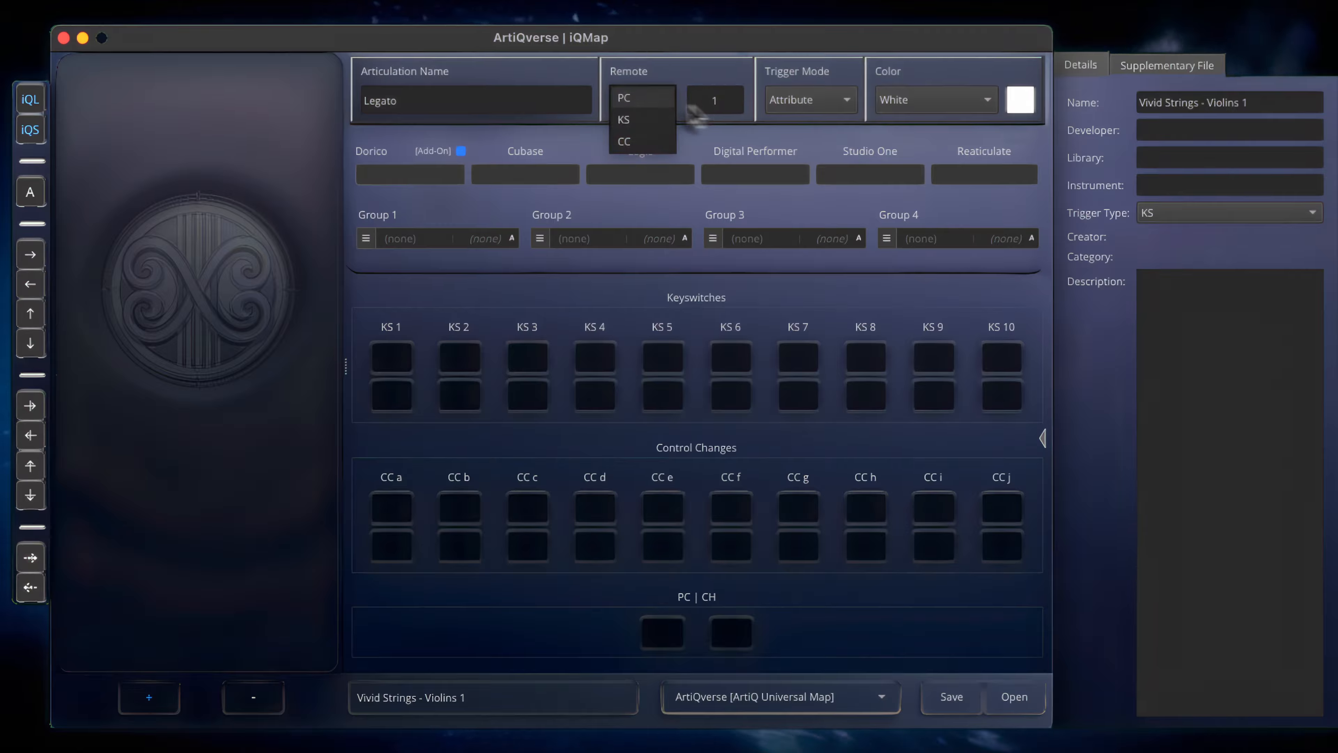
{"action": "left_click", "coordinate": [654, 156]}
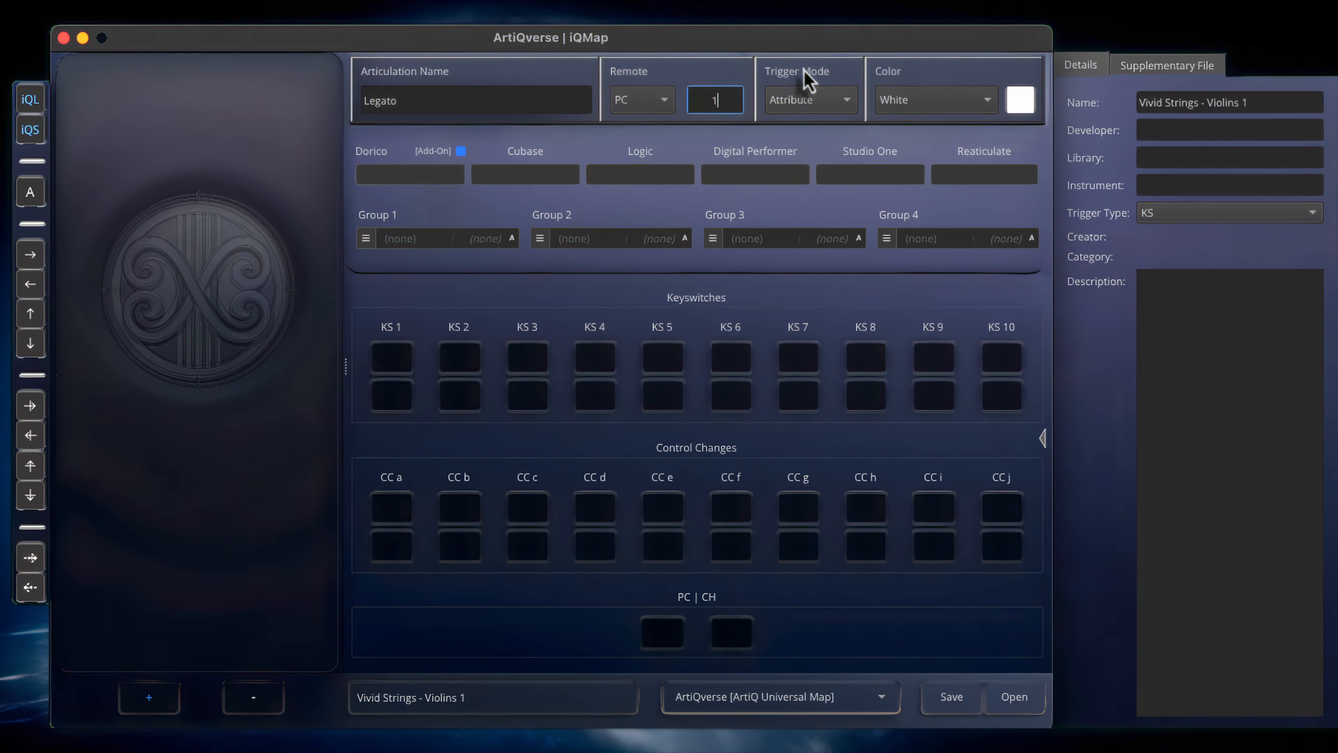
{"action": "left_click", "coordinate": [810, 107]}
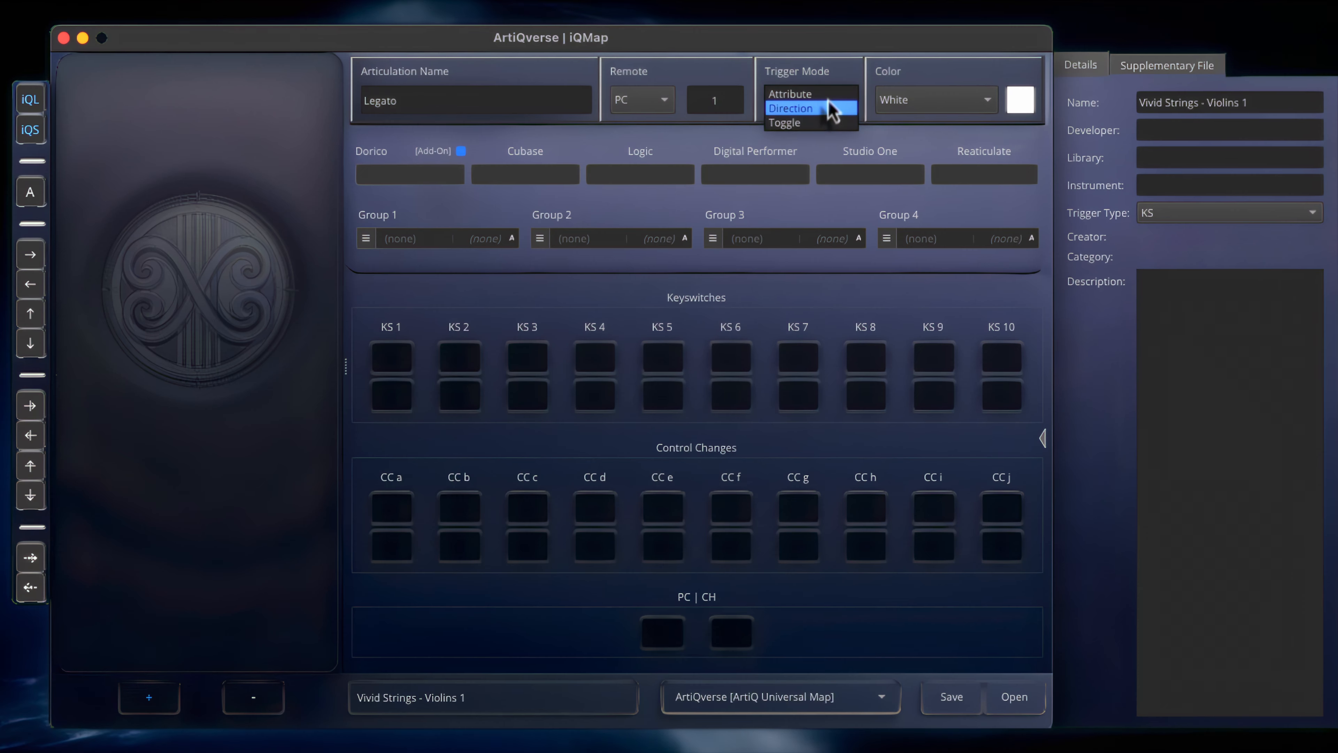
{"action": "left_click", "coordinate": [820, 61]}
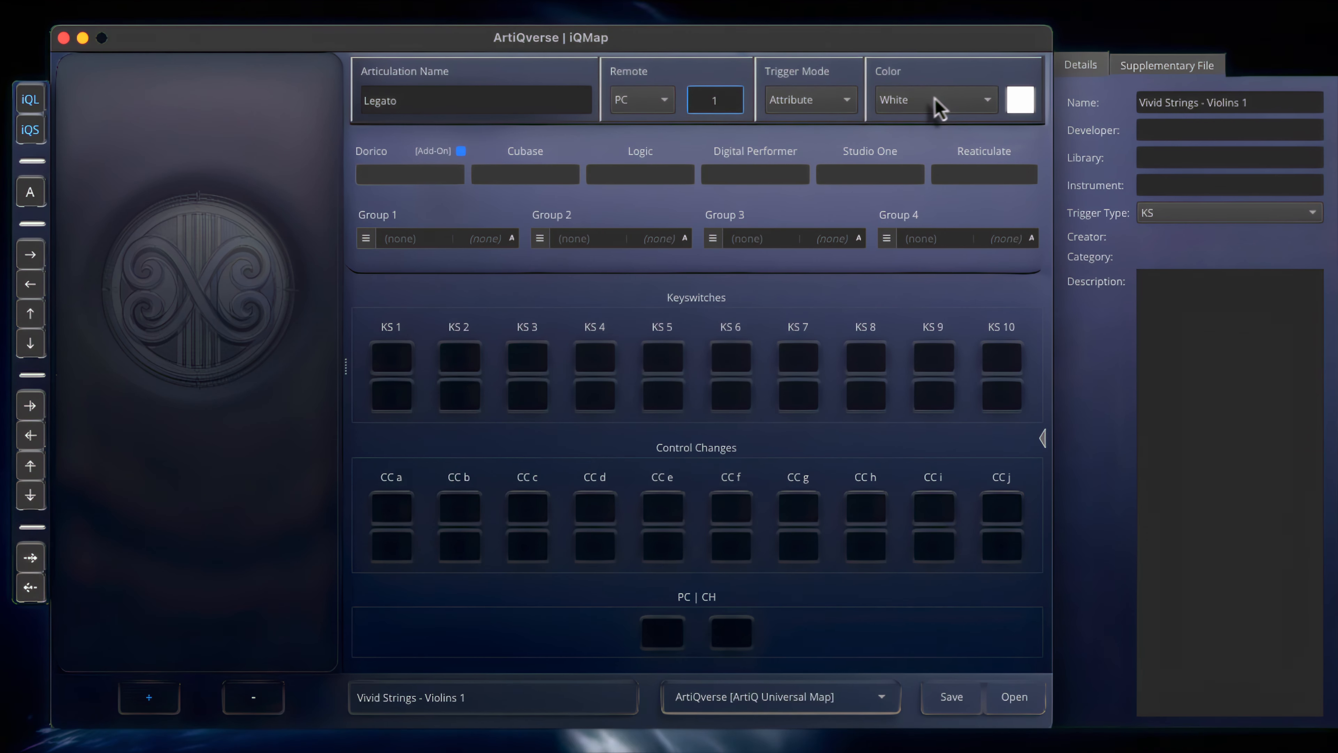
{"action": "left_click", "coordinate": [917, 100]}
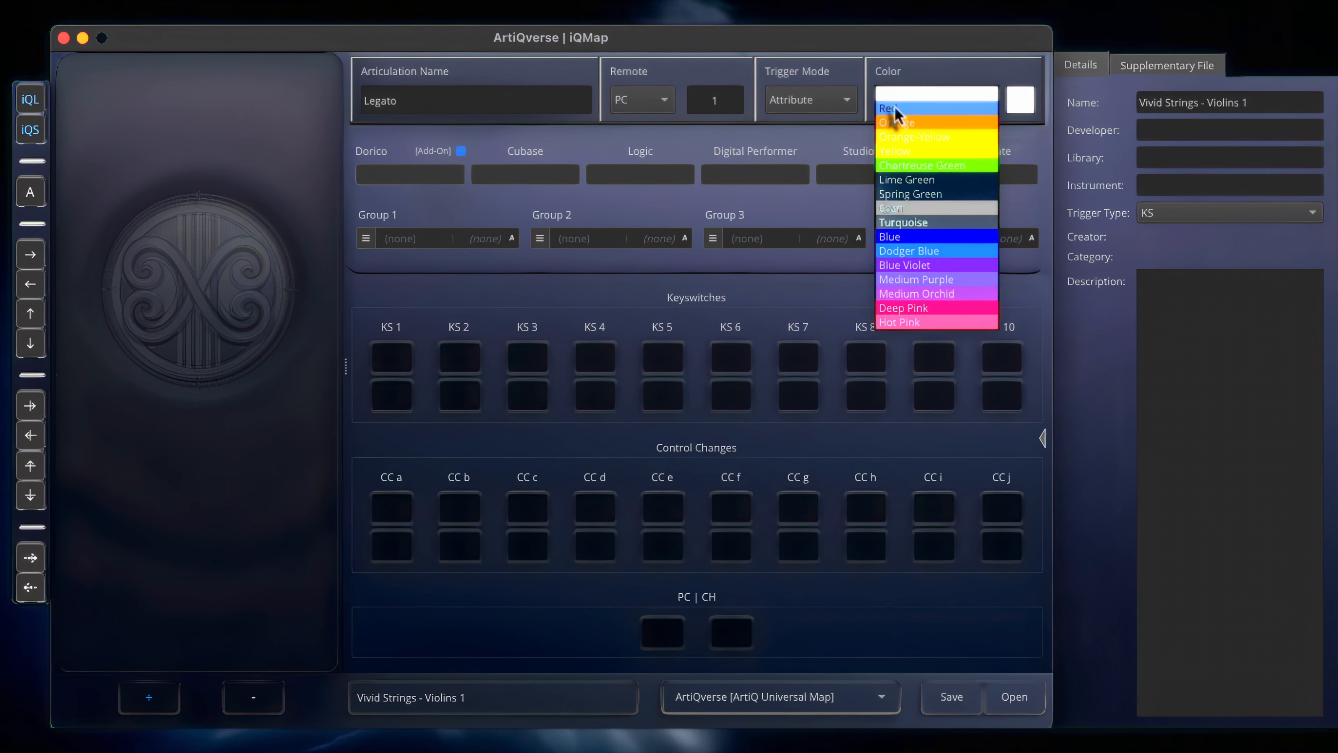
{"action": "left_click", "coordinate": [895, 109]}
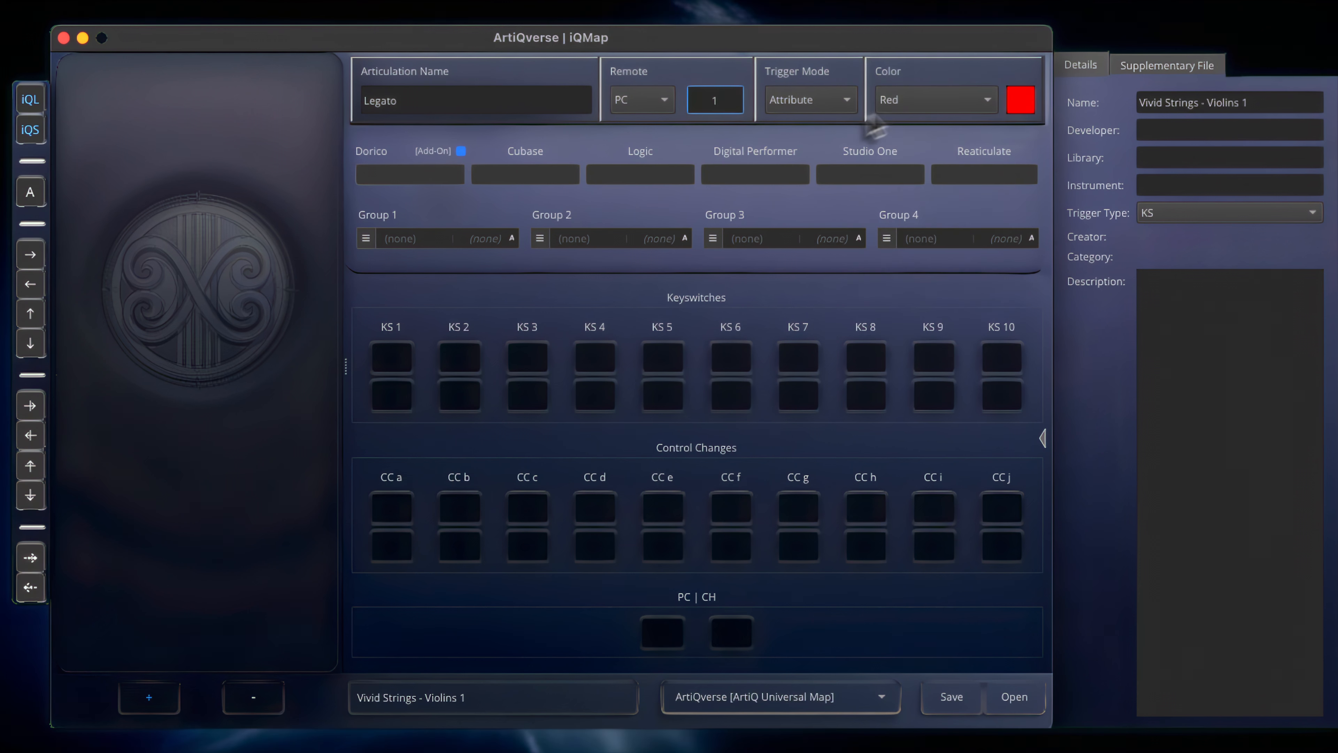
Assign D1 to KS 1 and A1 to KS 2 for the Legato articulation
{"action": "left_click", "coordinate": [391, 356]}
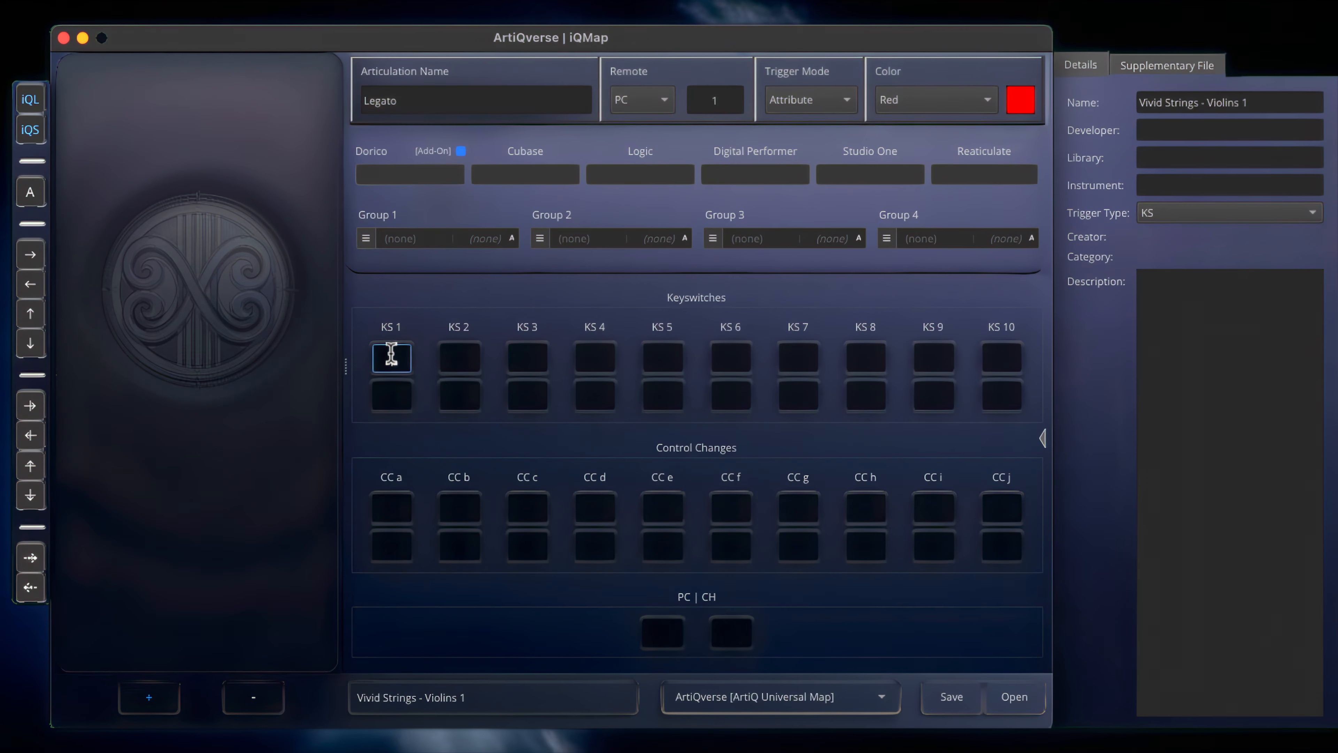
{"action": "type", "text": "D1"}
{"action": "left_click", "coordinate": [474, 356]}
{"action": "type", "text": "A1"}
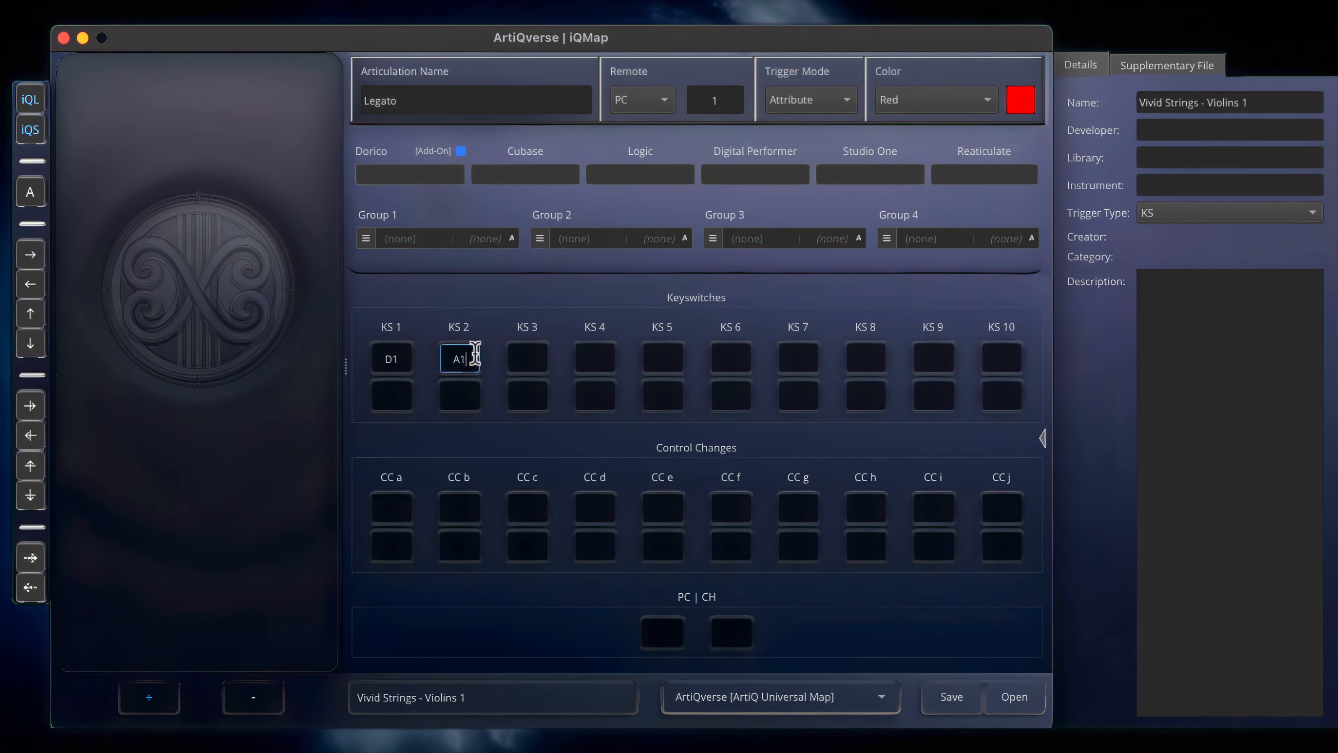
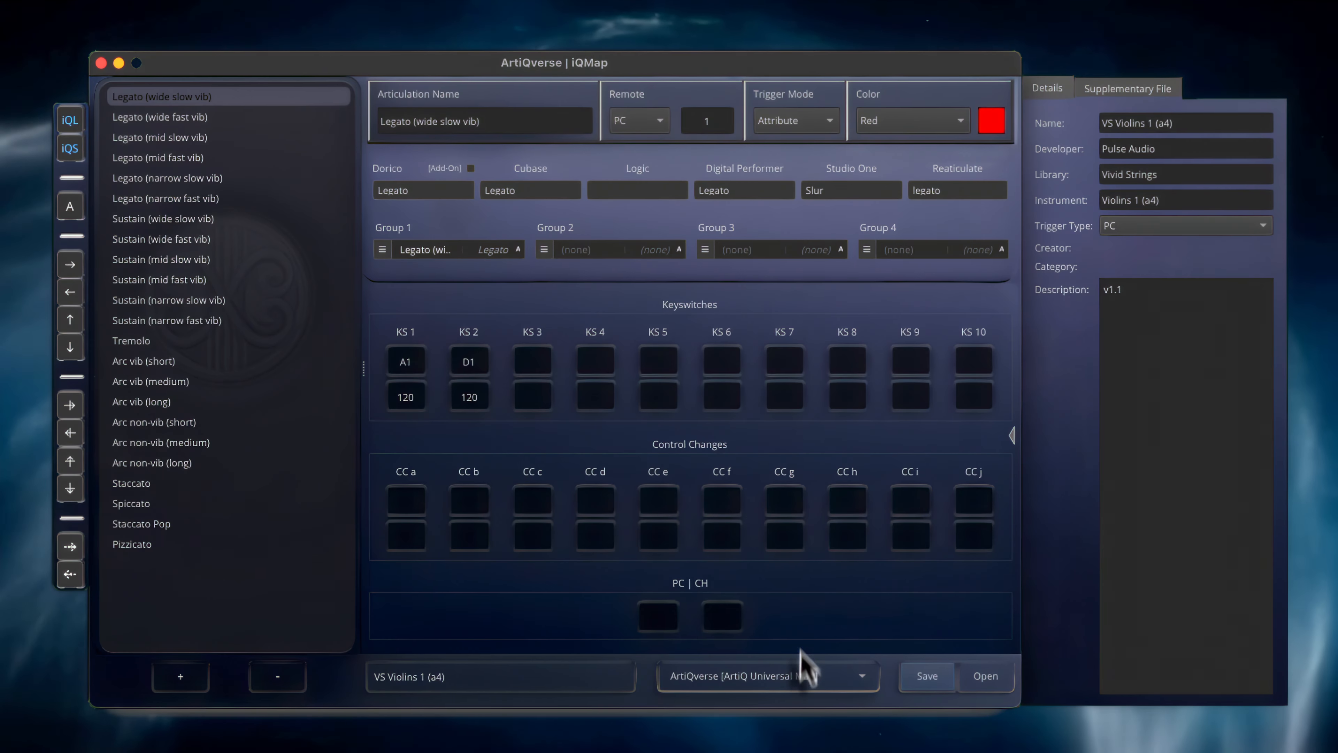
Export the VS Violins 1 (a4) map as a Logic Pro Articulation Set under the suggested file name
{"action": "left_click", "coordinate": [802, 675]}
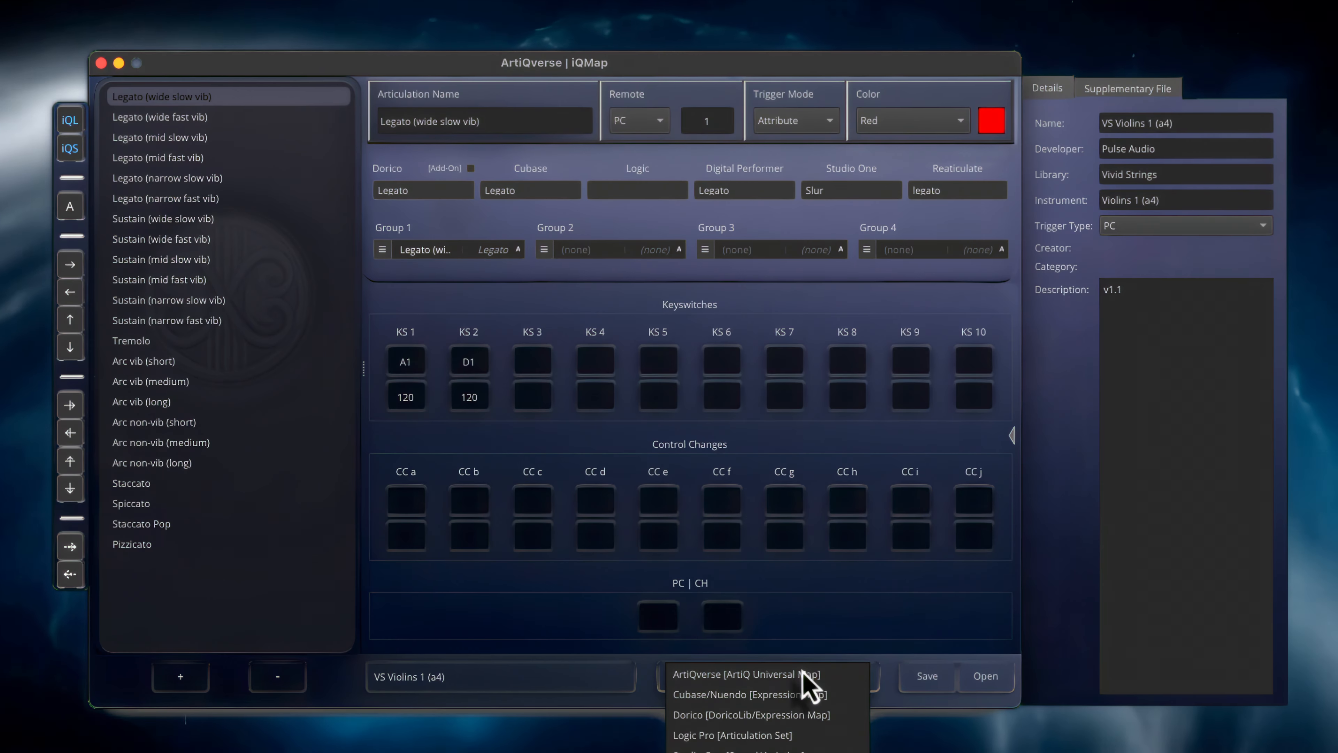
{"action": "left_click", "coordinate": [769, 736]}
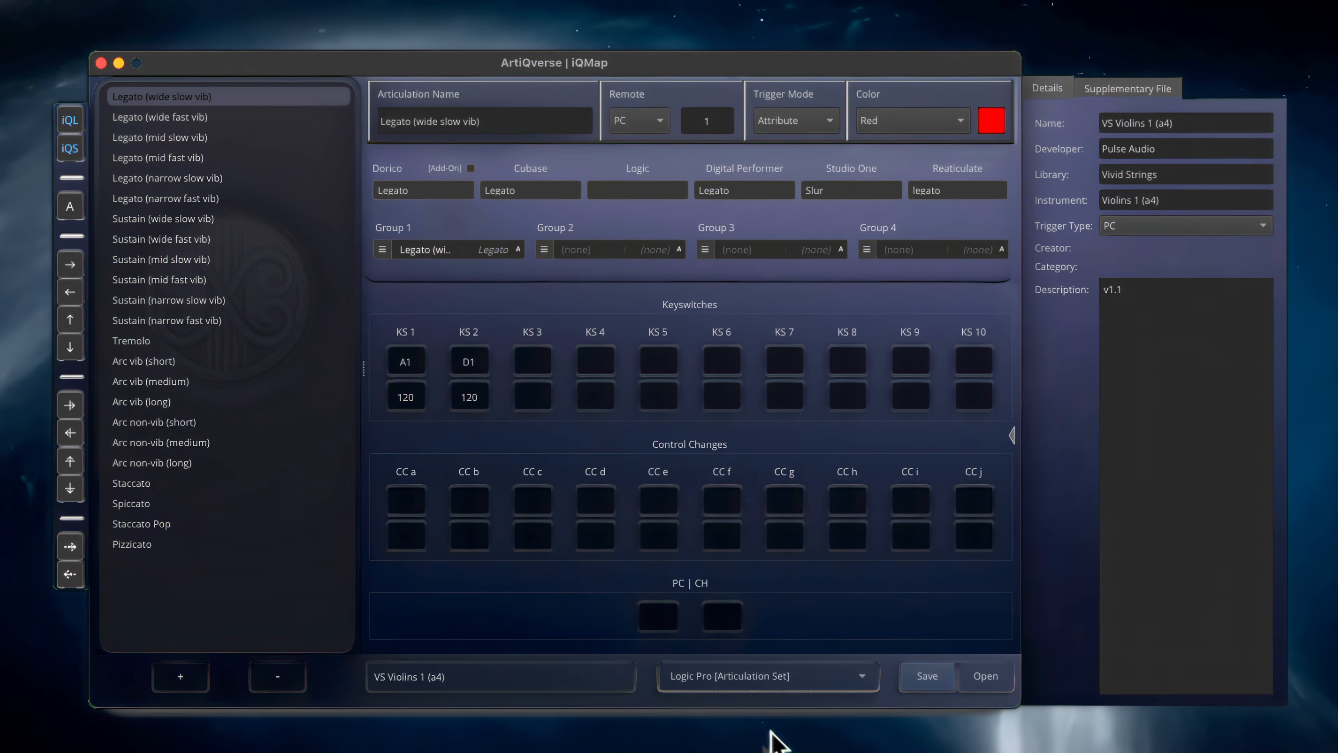
{"action": "left_click", "coordinate": [928, 675]}
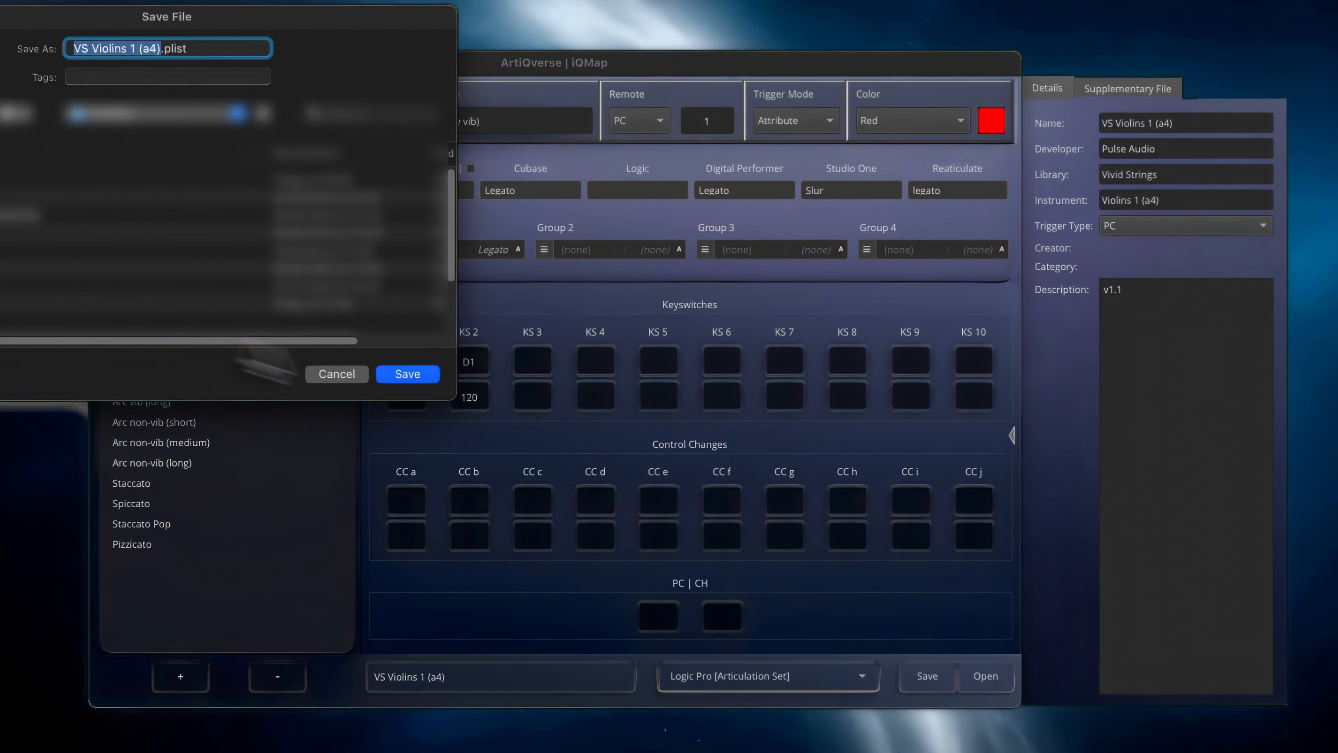
{"action": "left_click", "coordinate": [411, 375]}
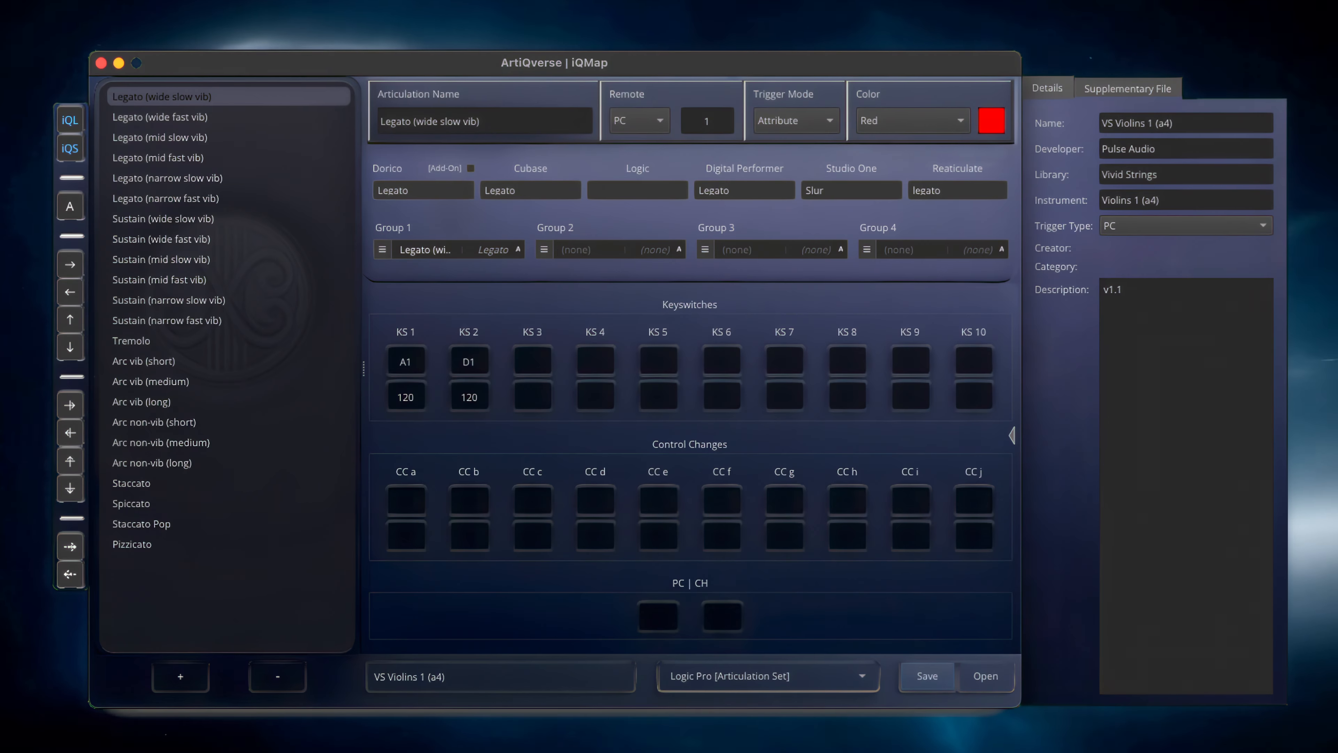
Set the KS 1 velocity to 100 for all articulations and check it on several of them, from Legato through Pizzicato
{"action": "key", "text": "super+b"}
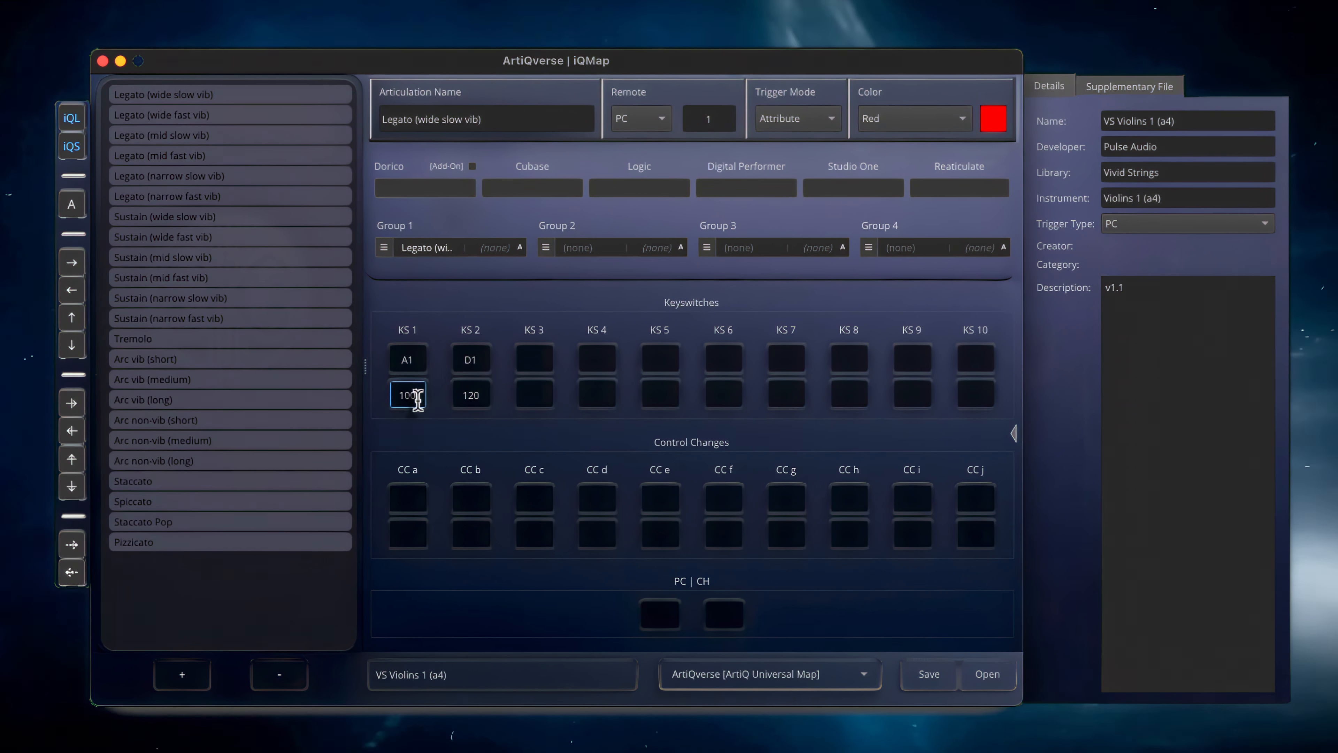
{"action": "key", "text": "shift+Return"}
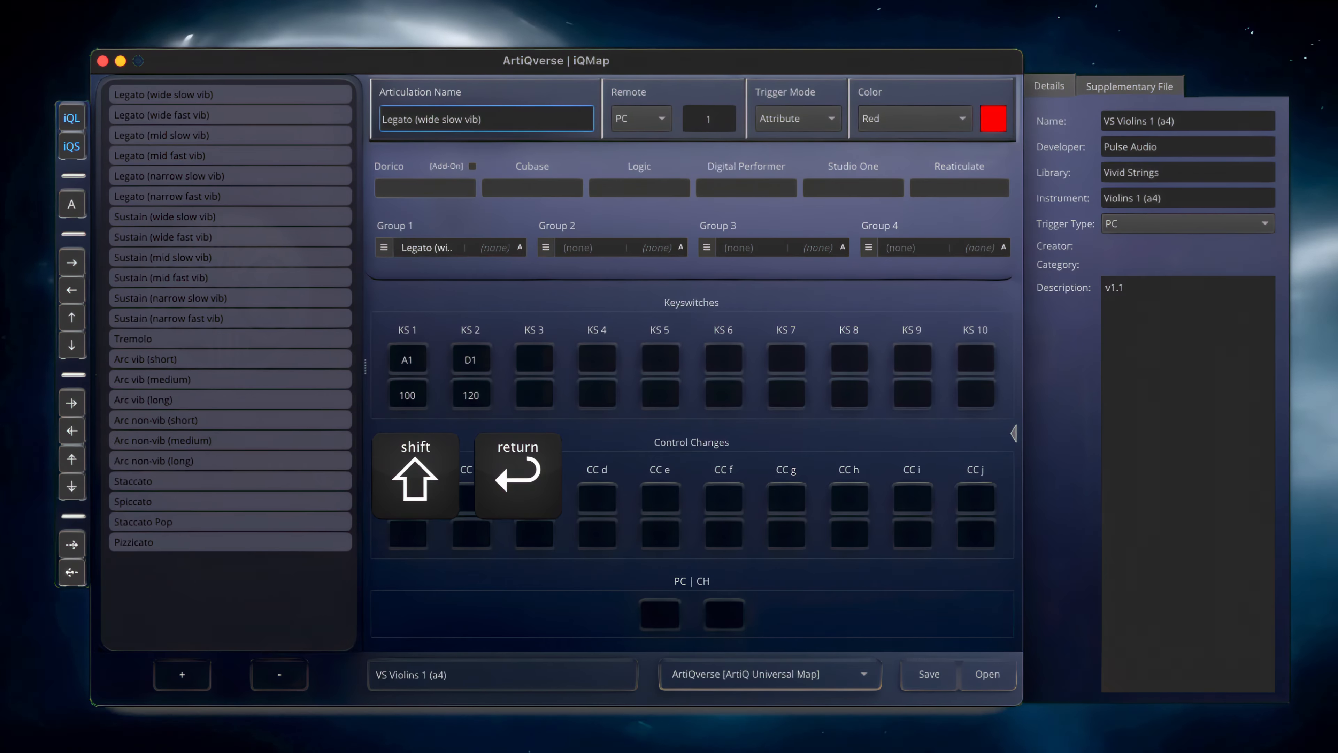
{"action": "left_click", "coordinate": [254, 114]}
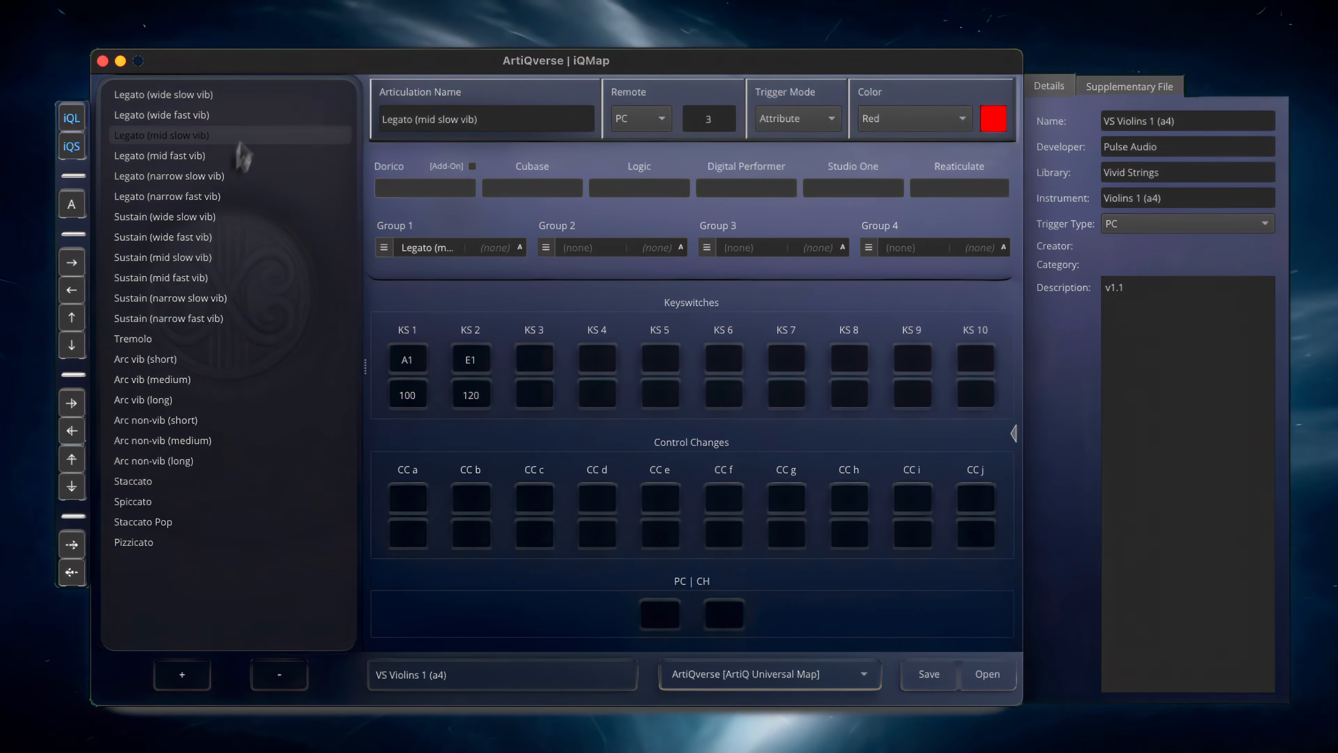
{"action": "left_click", "coordinate": [240, 462]}
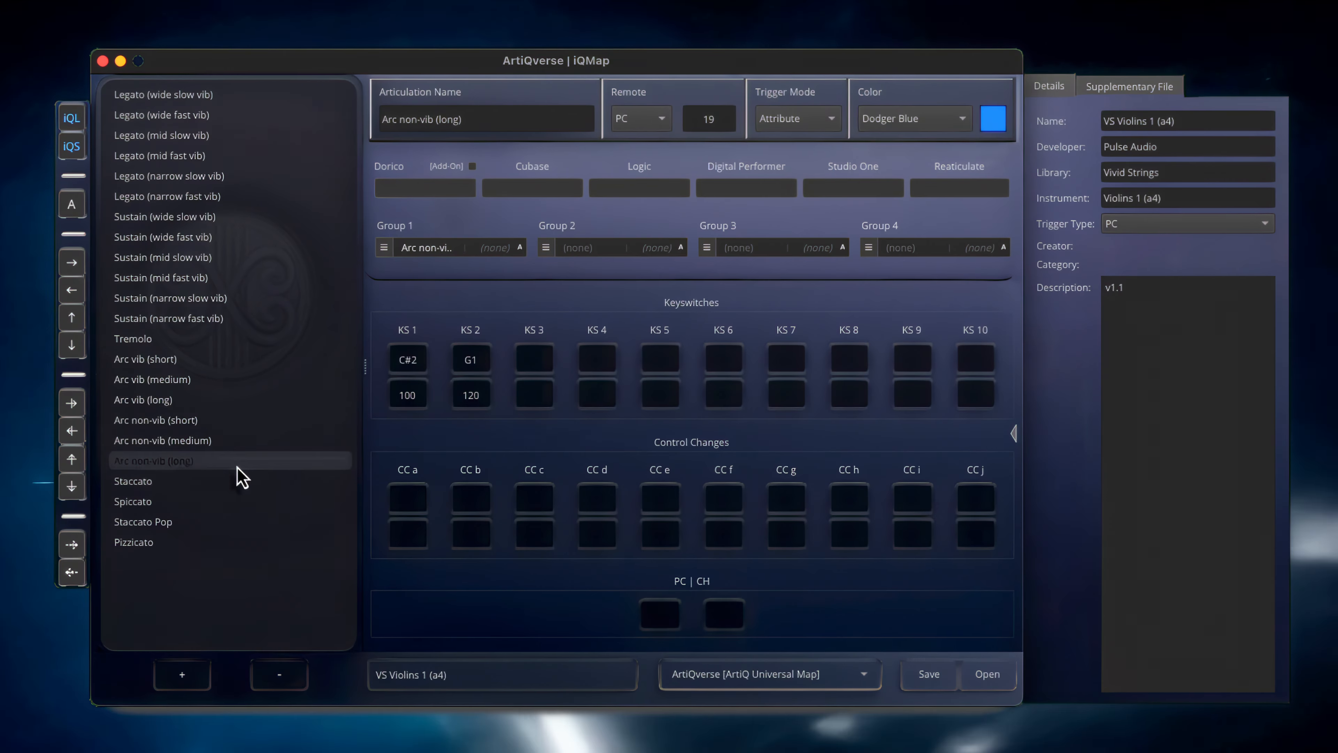
{"action": "left_click", "coordinate": [239, 545]}
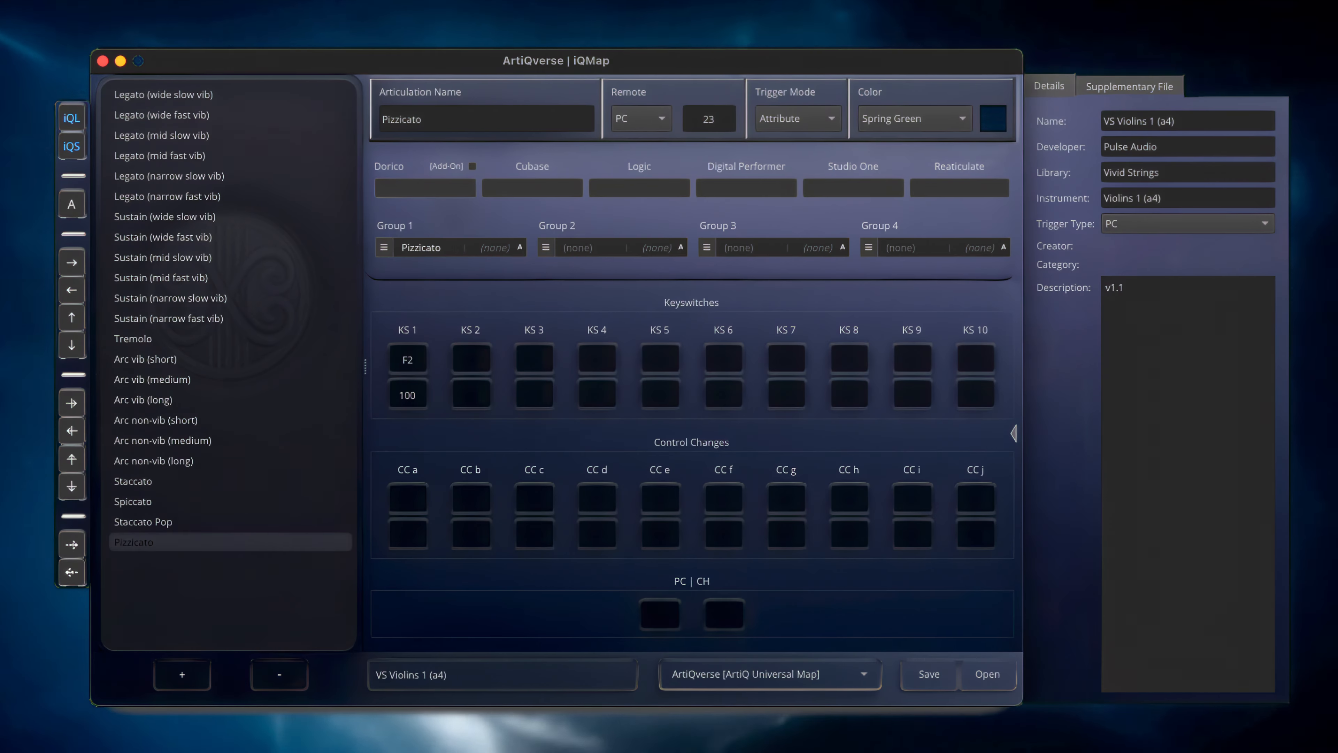
Select all articulations, set CC a to 11 for the whole selection, and check the value on the following articulations
{"action": "left_click", "coordinate": [237, 96]}
{"action": "key", "text": "ctrl+a"}
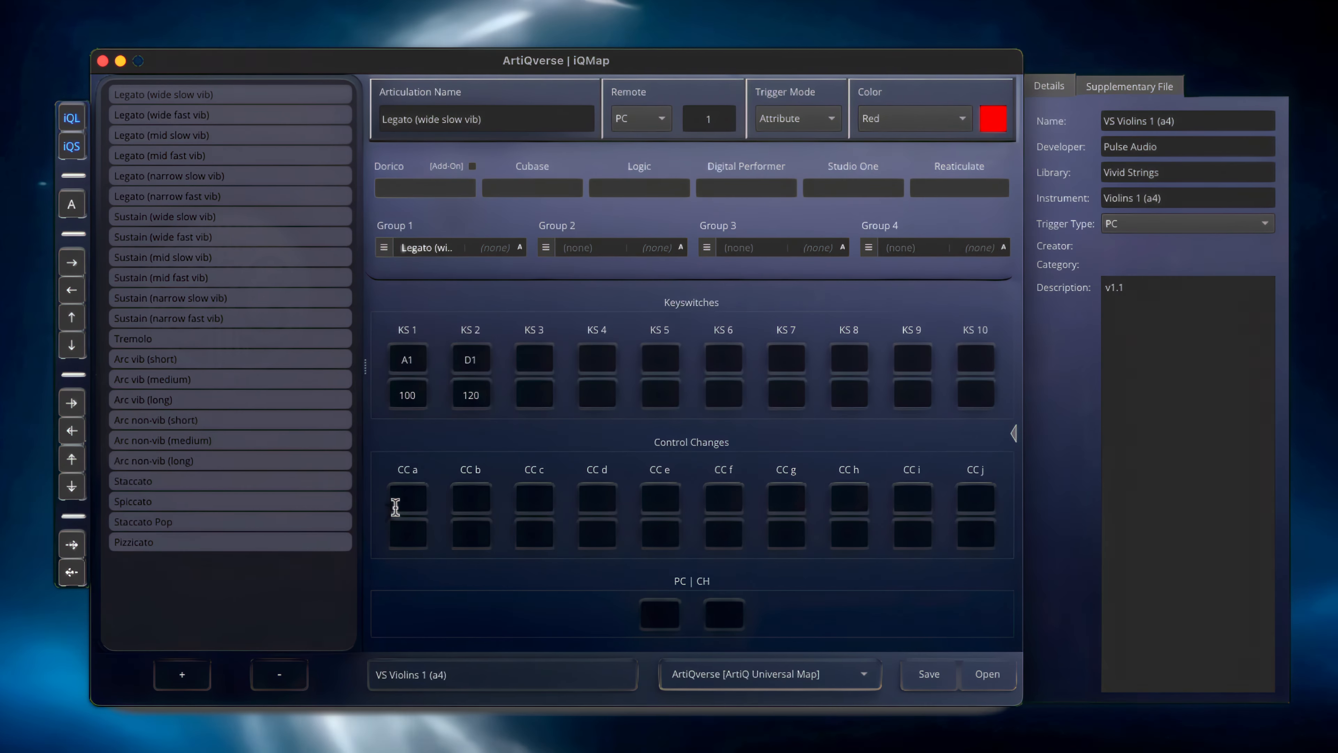
{"action": "left_click", "coordinate": [395, 507]}
{"action": "type", "text": "11"}
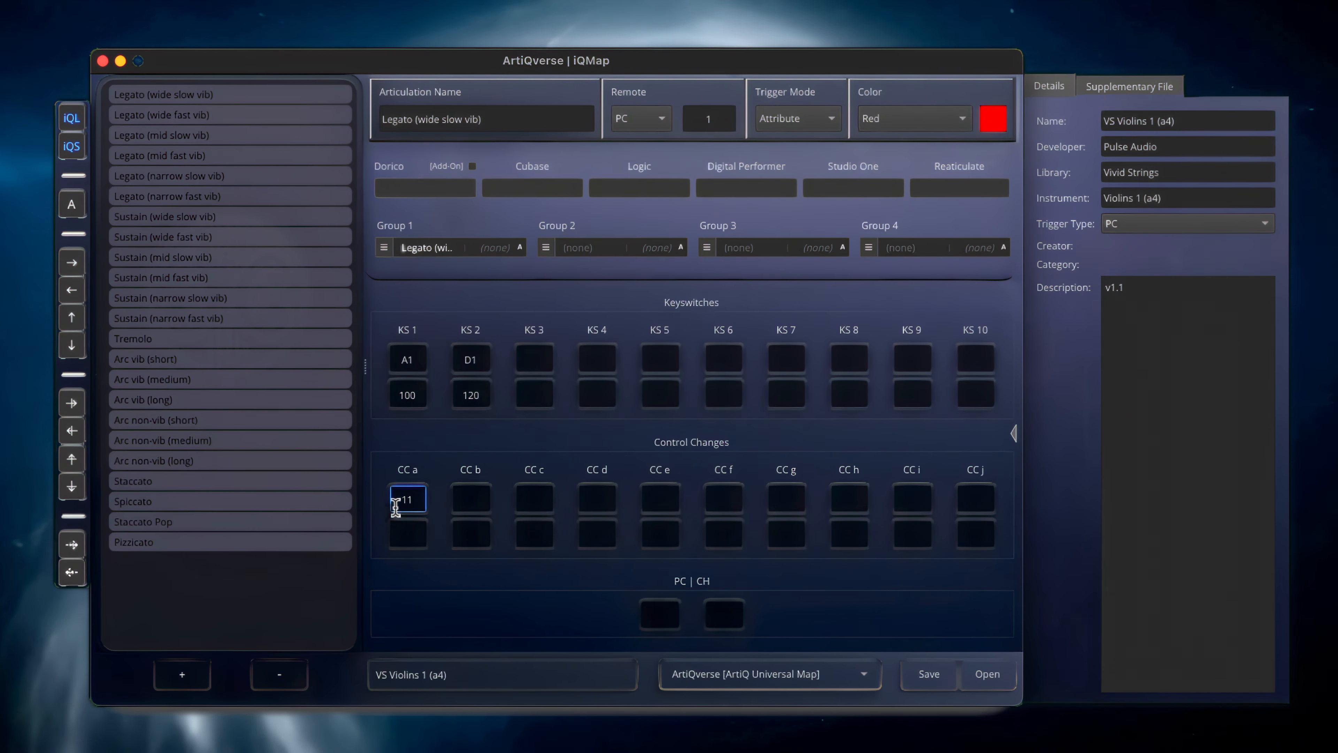
{"action": "key", "text": "Return"}
{"action": "key", "text": "Down"}
{"action": "key", "text": "Down"}
{"action": "key", "text": "Down"}
{"action": "key", "text": "Down"}
{"action": "key", "text": "Down"}
{"action": "key", "text": "Down"}
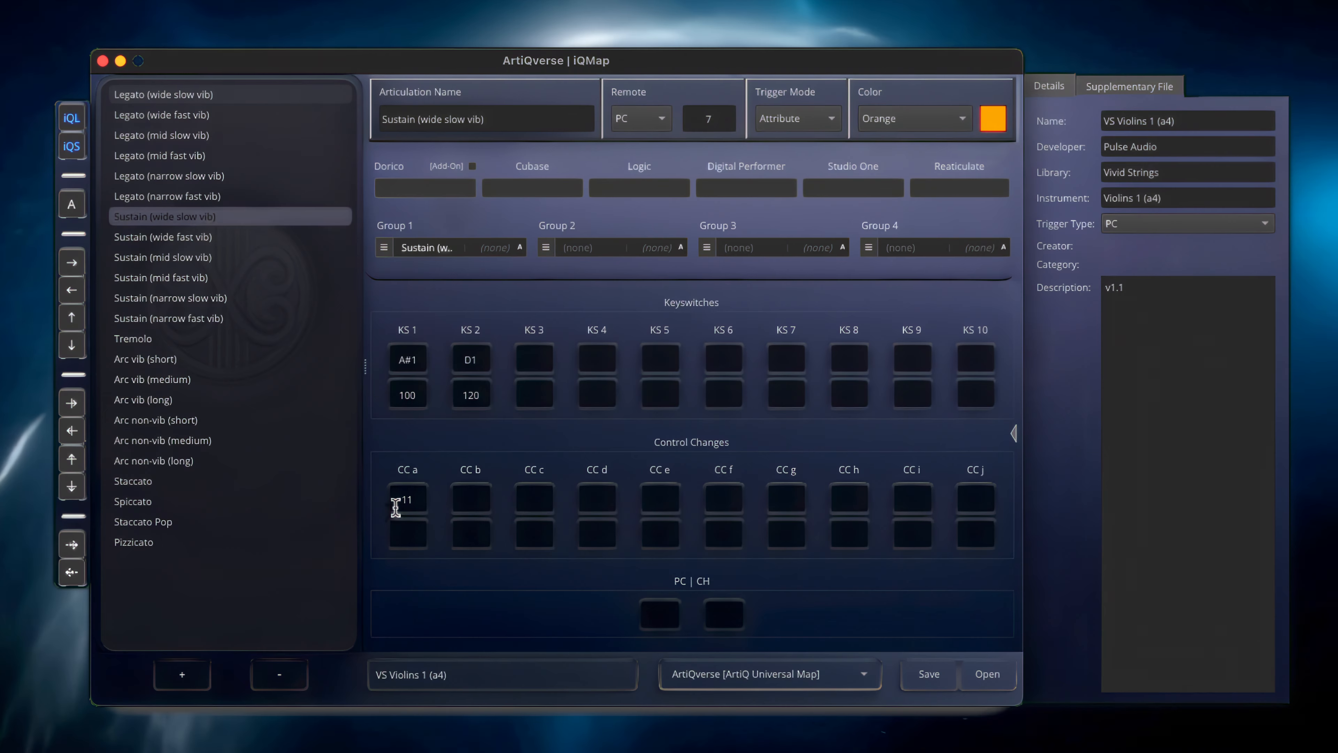
{"action": "key", "text": "Down"}
{"action": "key", "text": "Down"}
{"action": "key", "text": "Down"}
{"action": "key", "text": "Down"}
{"action": "key", "text": "Down"}
{"action": "key", "text": "Down"}
{"action": "key", "text": "Down"}
{"action": "key", "text": "Down"}
{"action": "key", "text": "Down"}
{"action": "key", "text": "Down"}
{"action": "key", "text": "Down"}
{"action": "key", "text": "Down"}
{"action": "key", "text": "Down"}
{"action": "key", "text": "Down"}
{"action": "key", "text": "Down"}
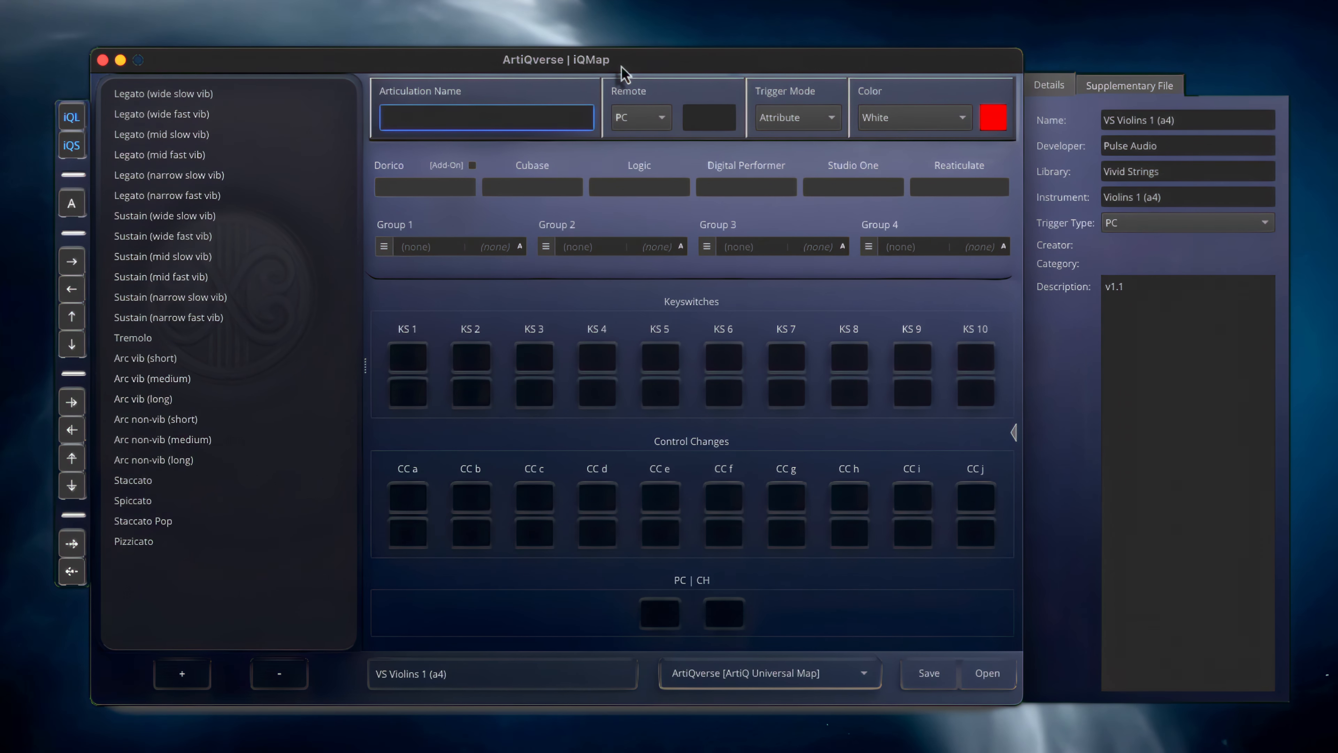
Examine the KS 1 and KS 2 keyswitches of the first four Legato articulations
{"action": "left_click", "coordinate": [259, 101]}
{"action": "key", "text": "Down"}
{"action": "key", "text": "Down"}
{"action": "key", "text": "Down"}
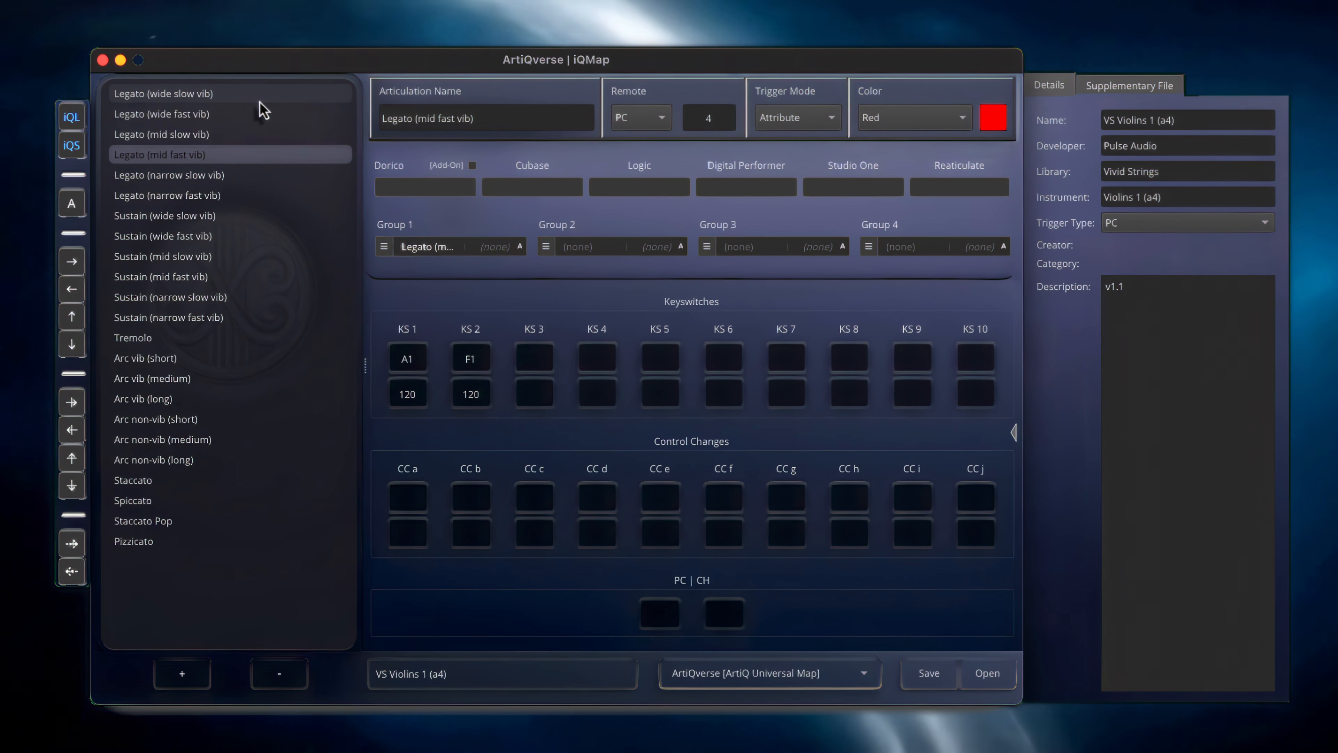
In relative mode, shift KS 2 of the six Legato articulations by setting the first one to D2, and check the others
{"action": "left_click", "coordinate": [243, 101]}
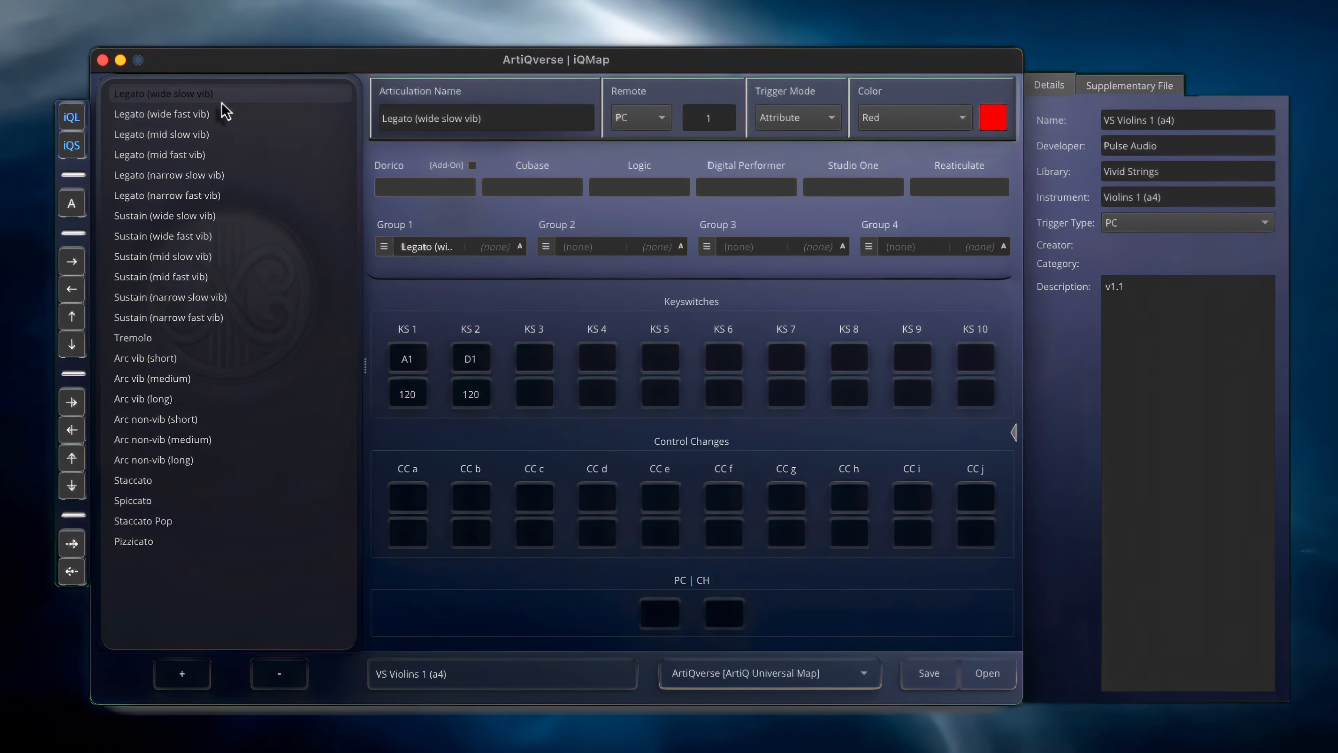
{"action": "left_click", "coordinate": [72, 203]}
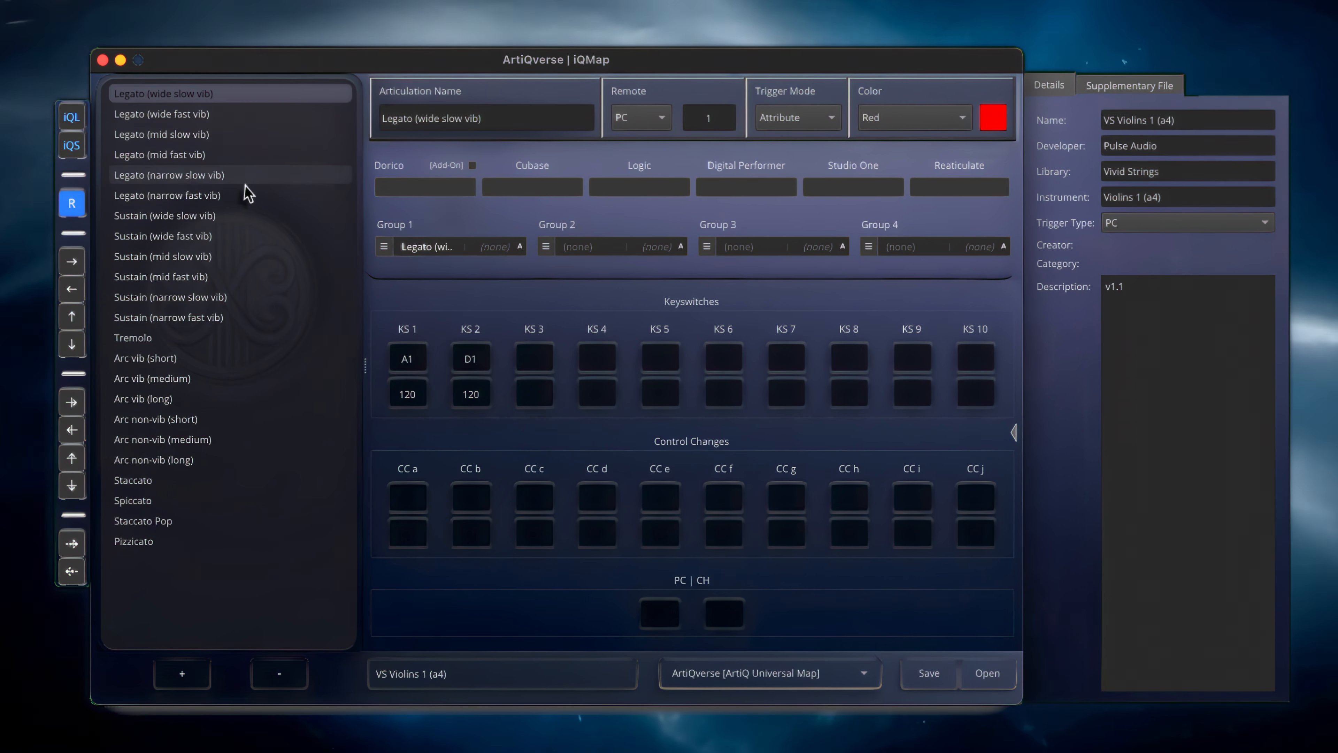
{"action": "left_click", "coordinate": [227, 195], "text": "shift"}
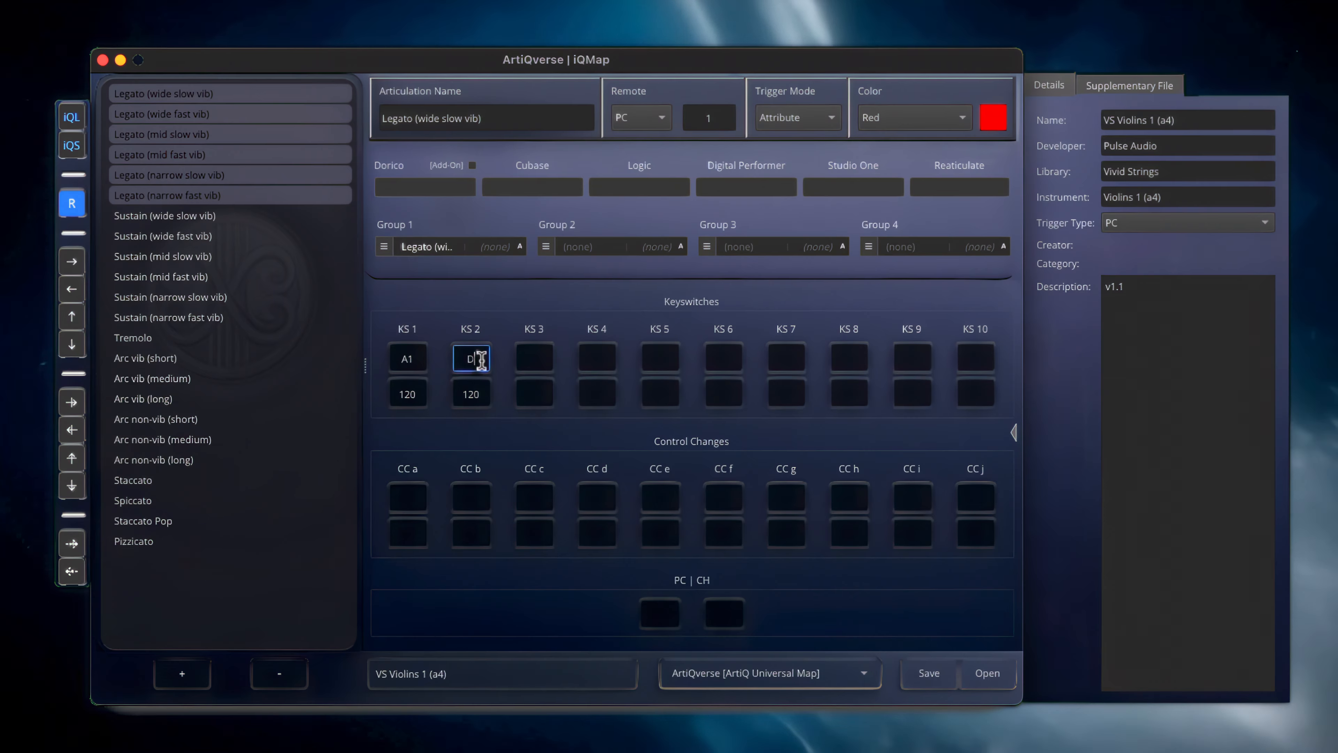
{"action": "key", "text": "shift+Return"}
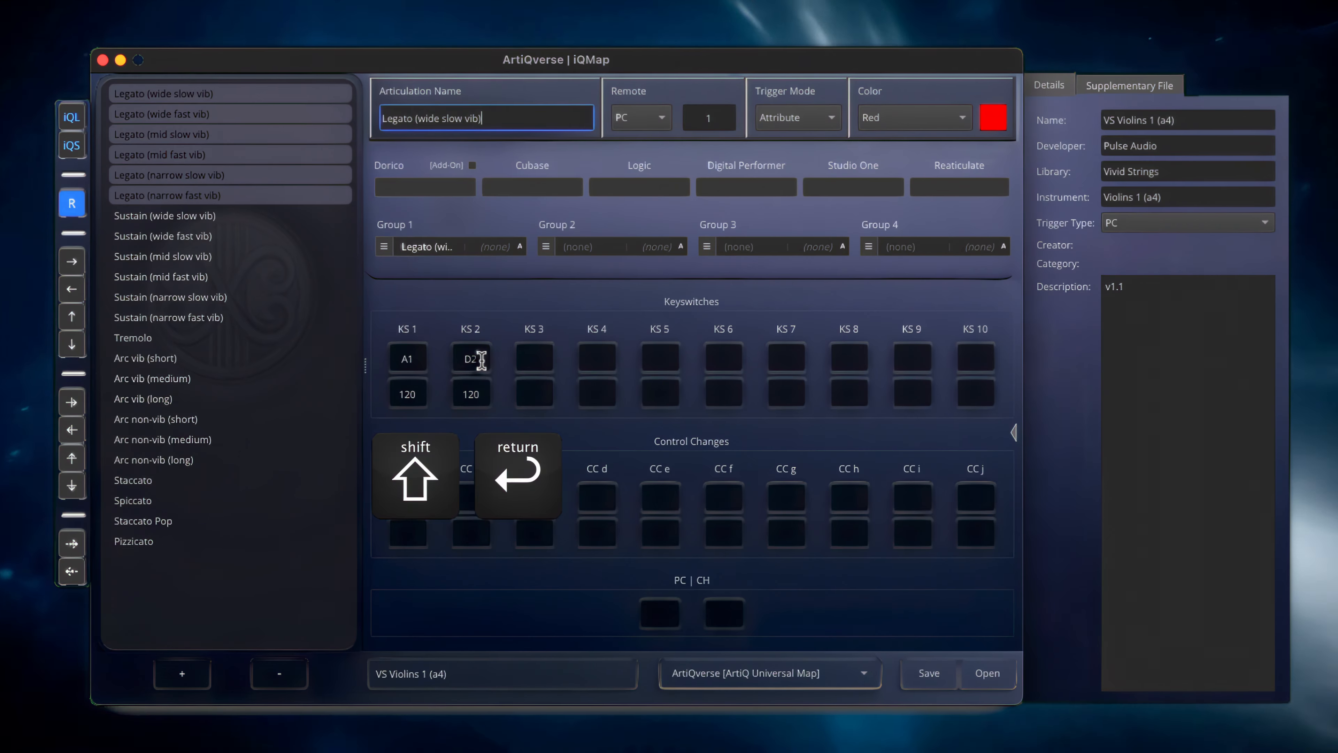
{"action": "left_click", "coordinate": [202, 95]}
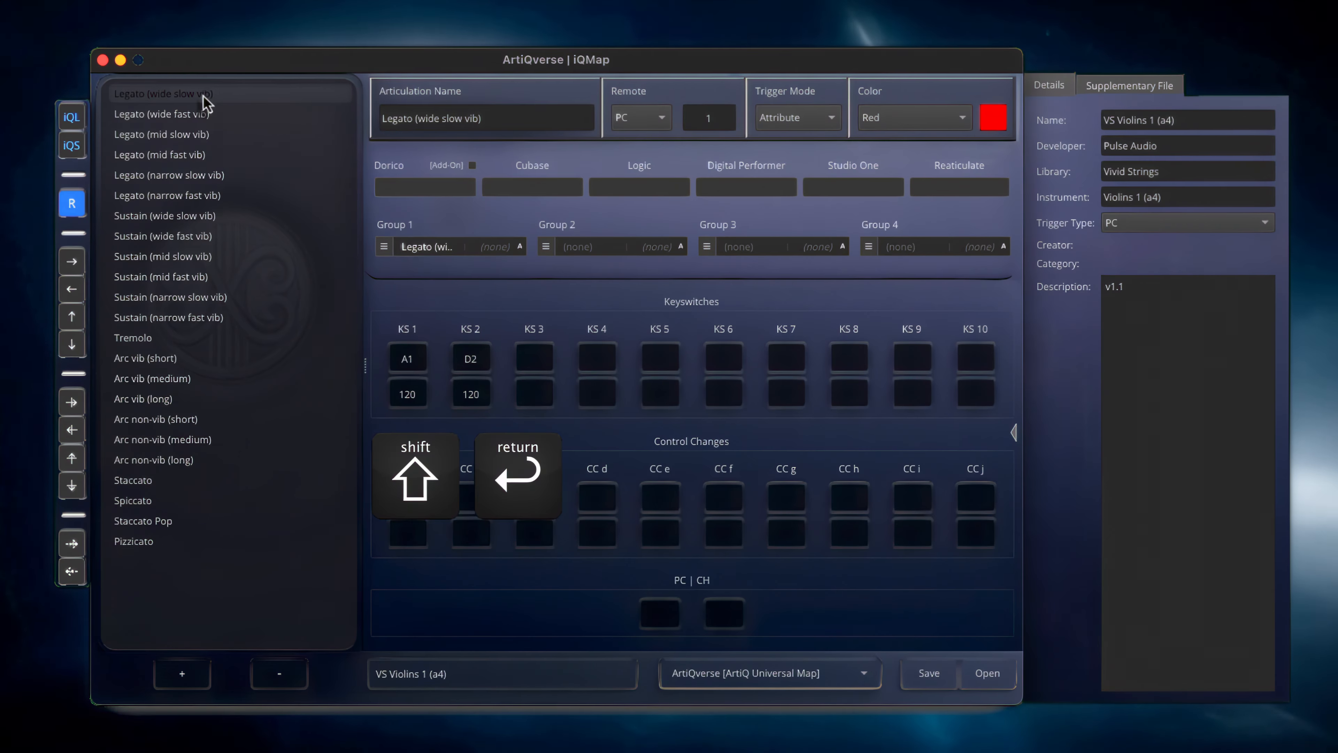
{"action": "key", "text": "Down"}
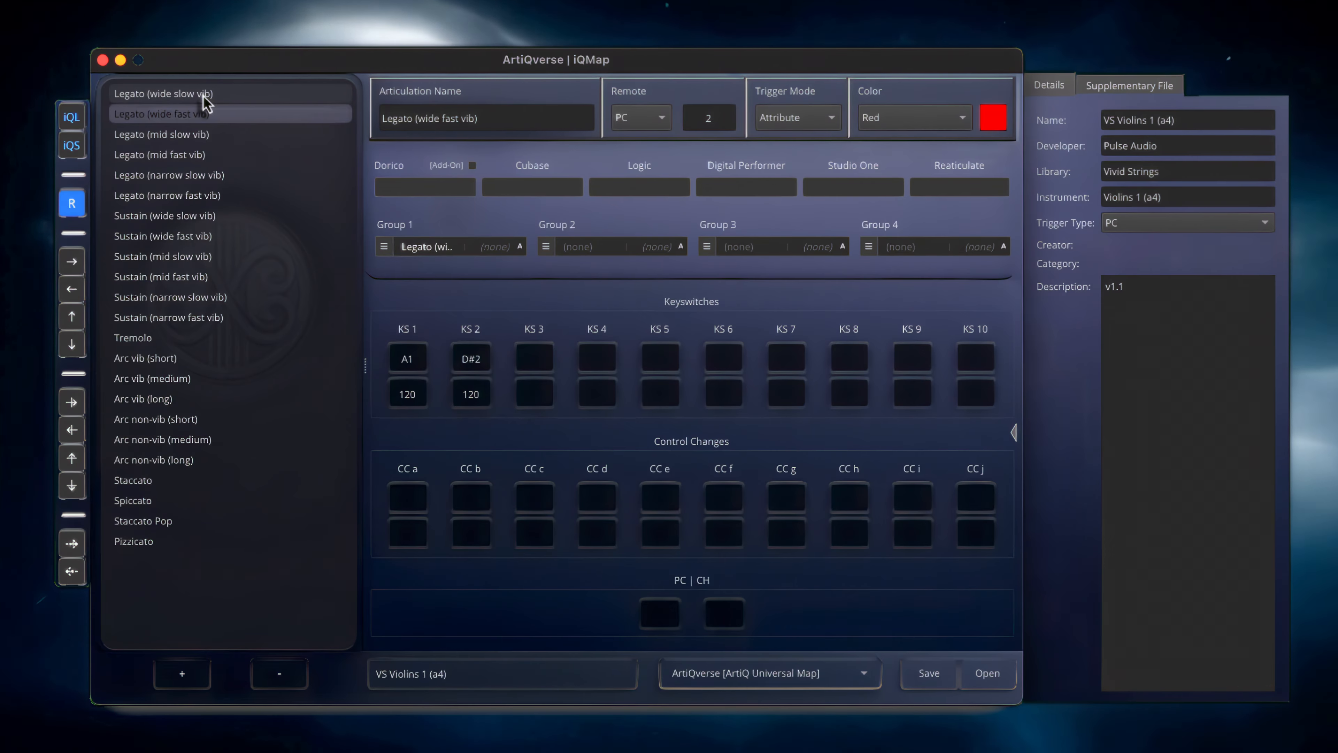
{"action": "key", "text": "Down"}
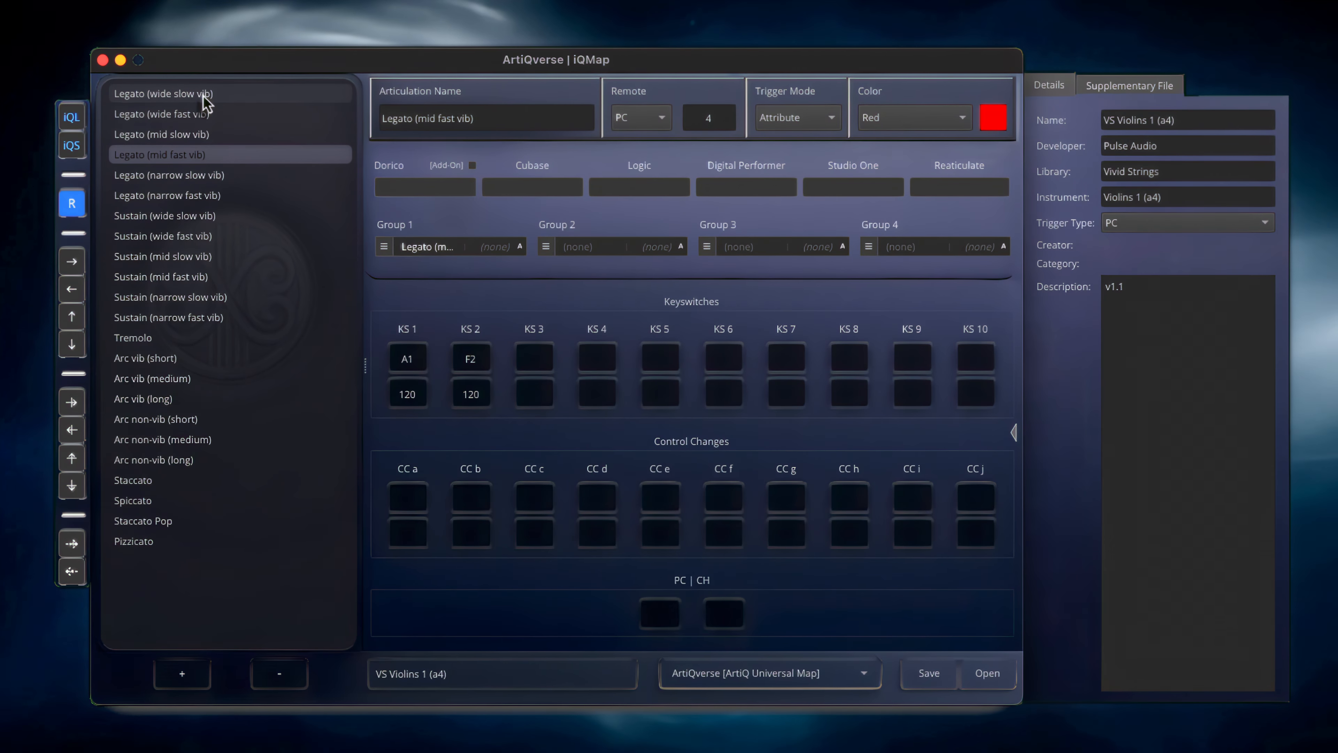
{"action": "key", "text": "Down"}
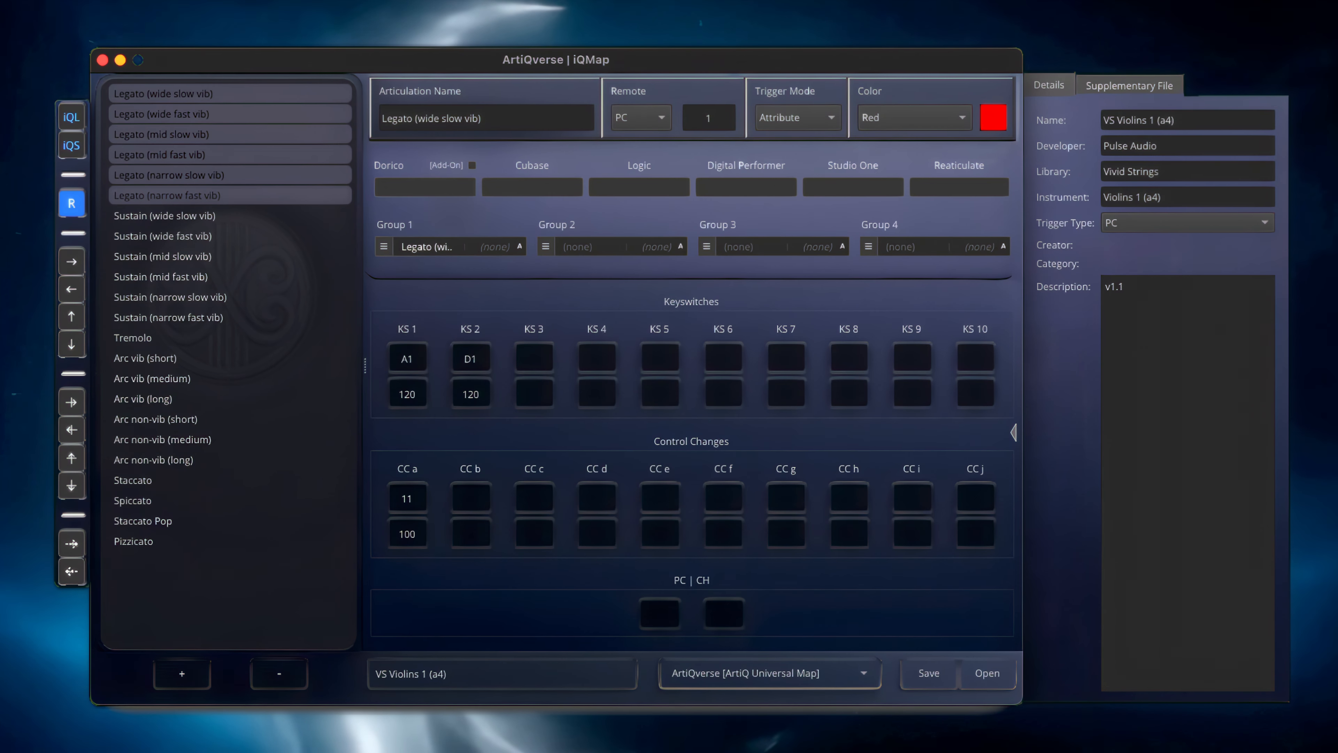
With the six Legato articulations selected in relative mode, set CC a to 21 and check the following articulations
{"action": "left_click", "coordinate": [422, 504]}
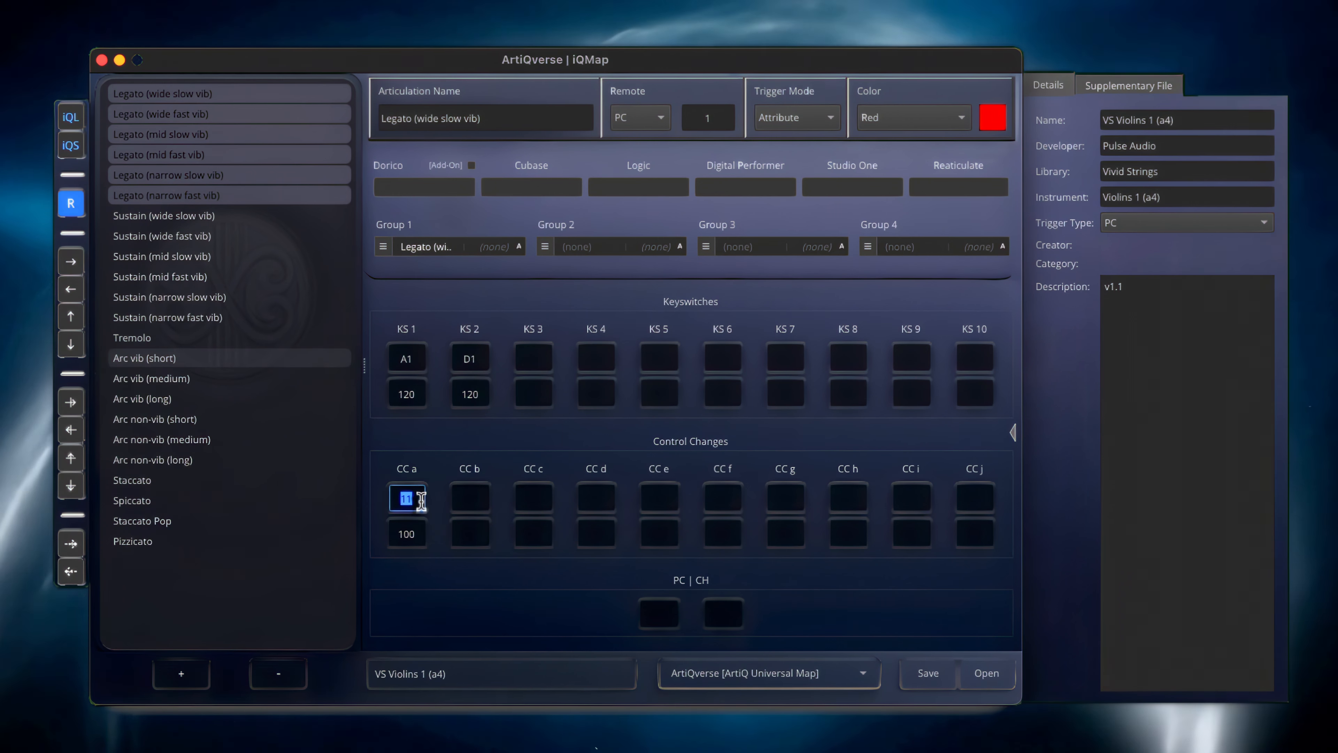
{"action": "type", "text": "21"}
{"action": "key", "text": "Return"}
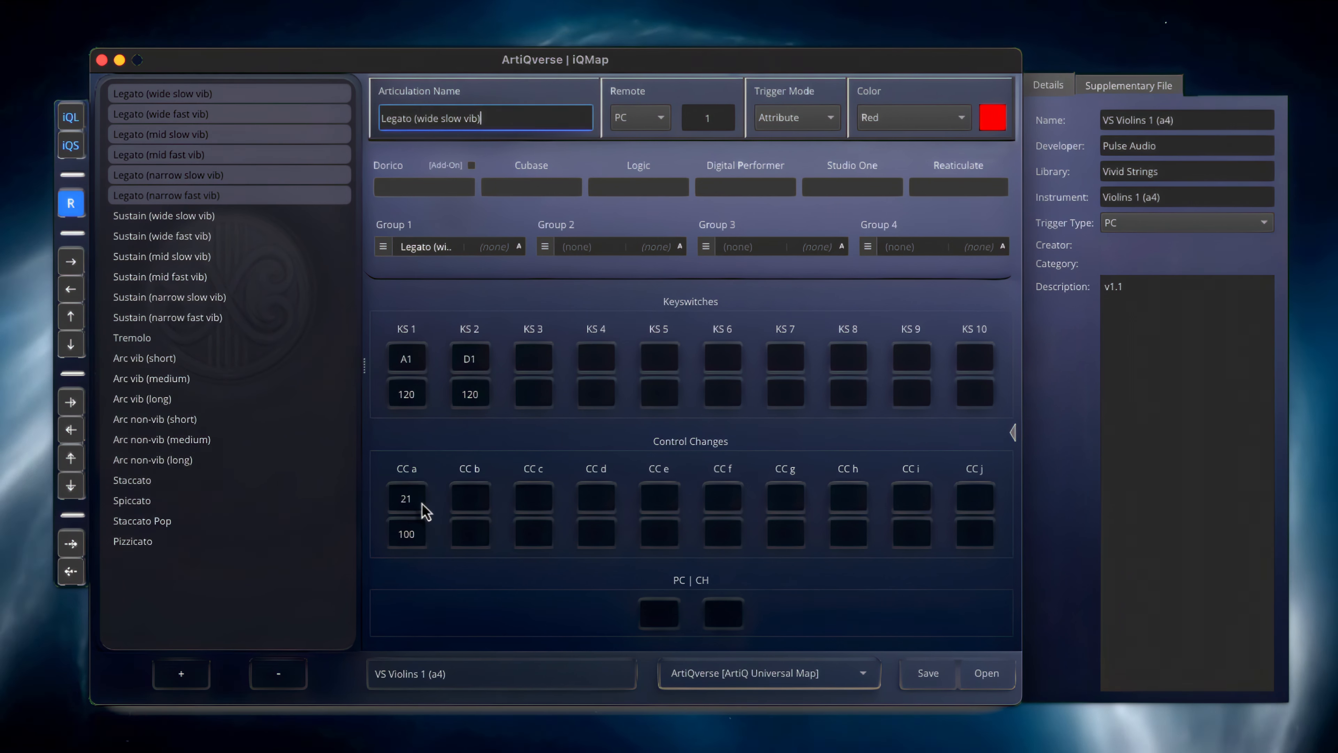
{"action": "key", "text": "Down"}
{"action": "key", "text": "Down"}
{"action": "key", "text": "Down"}
{"action": "key", "text": "Down"}
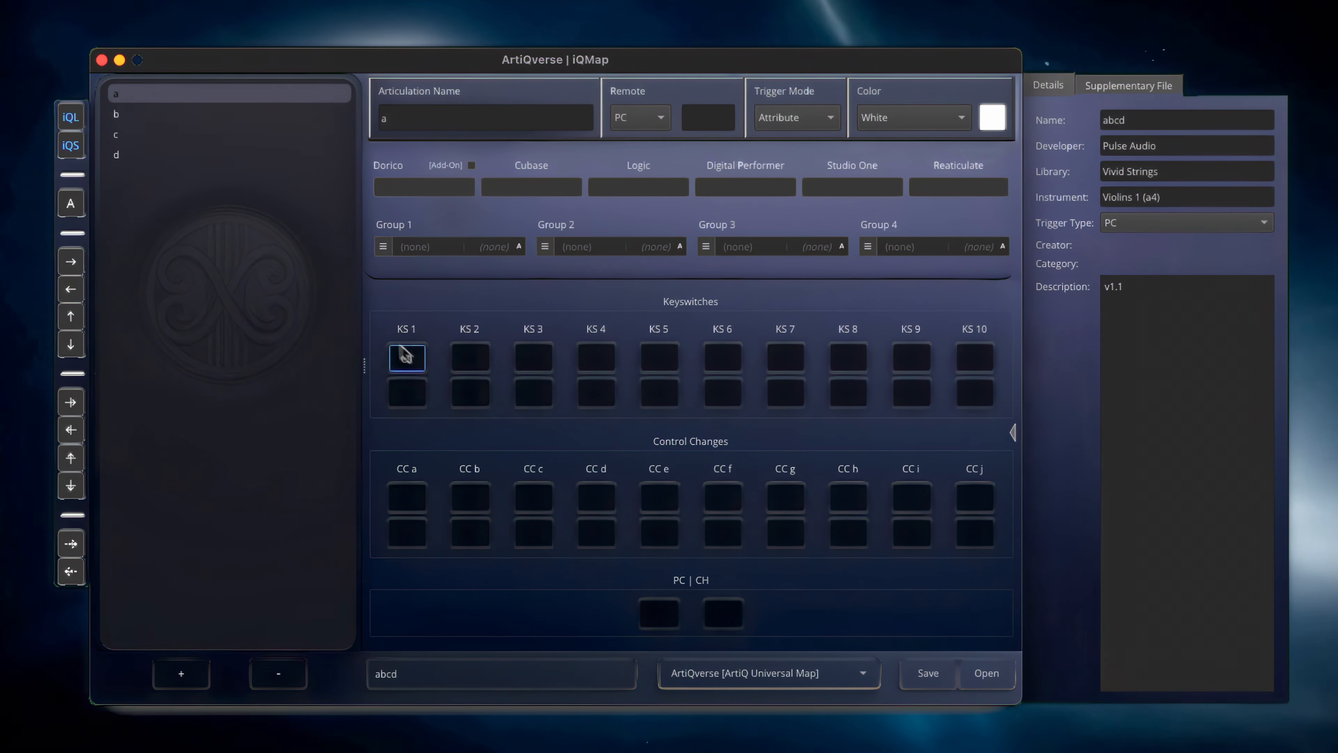
Fill KS 1 of articulations a to d with chromatically ascending notes starting from C0 and check each one
{"action": "left_click", "coordinate": [163, 160], "text": "shift"}
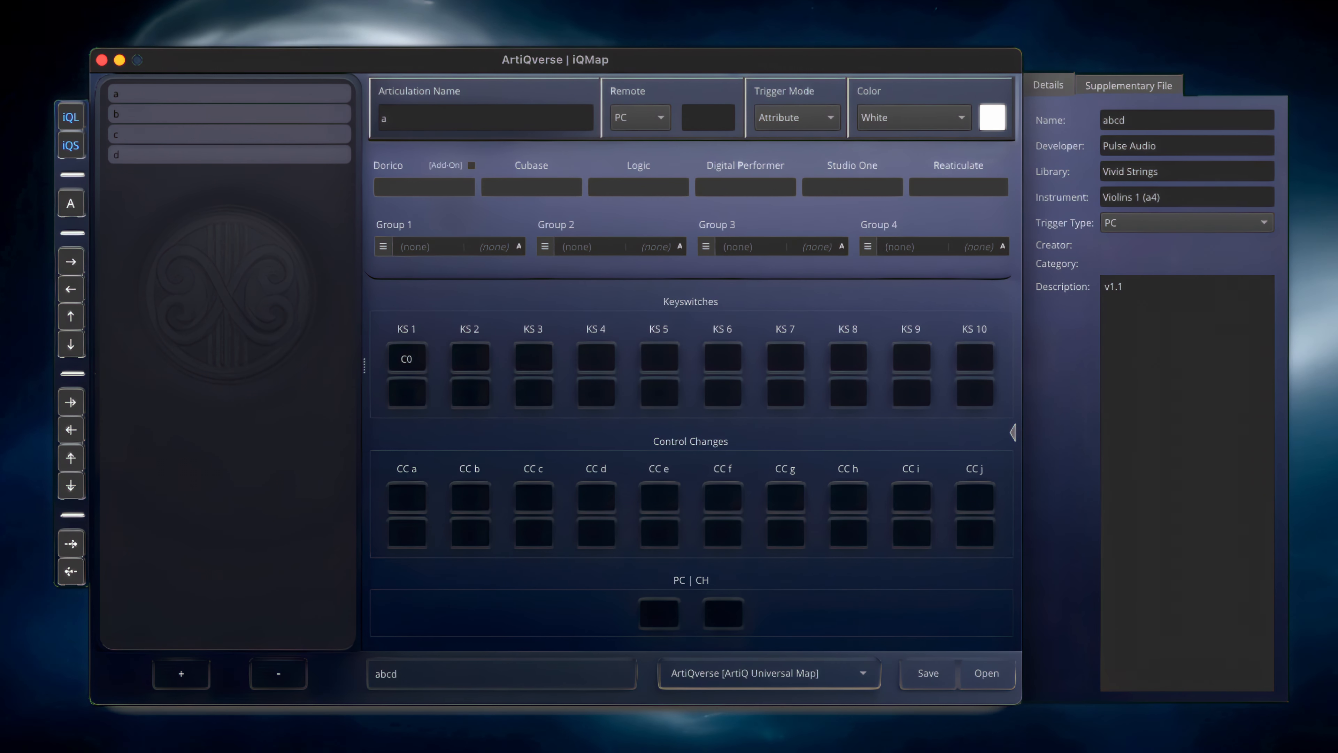
{"action": "left_click", "coordinate": [416, 357]}
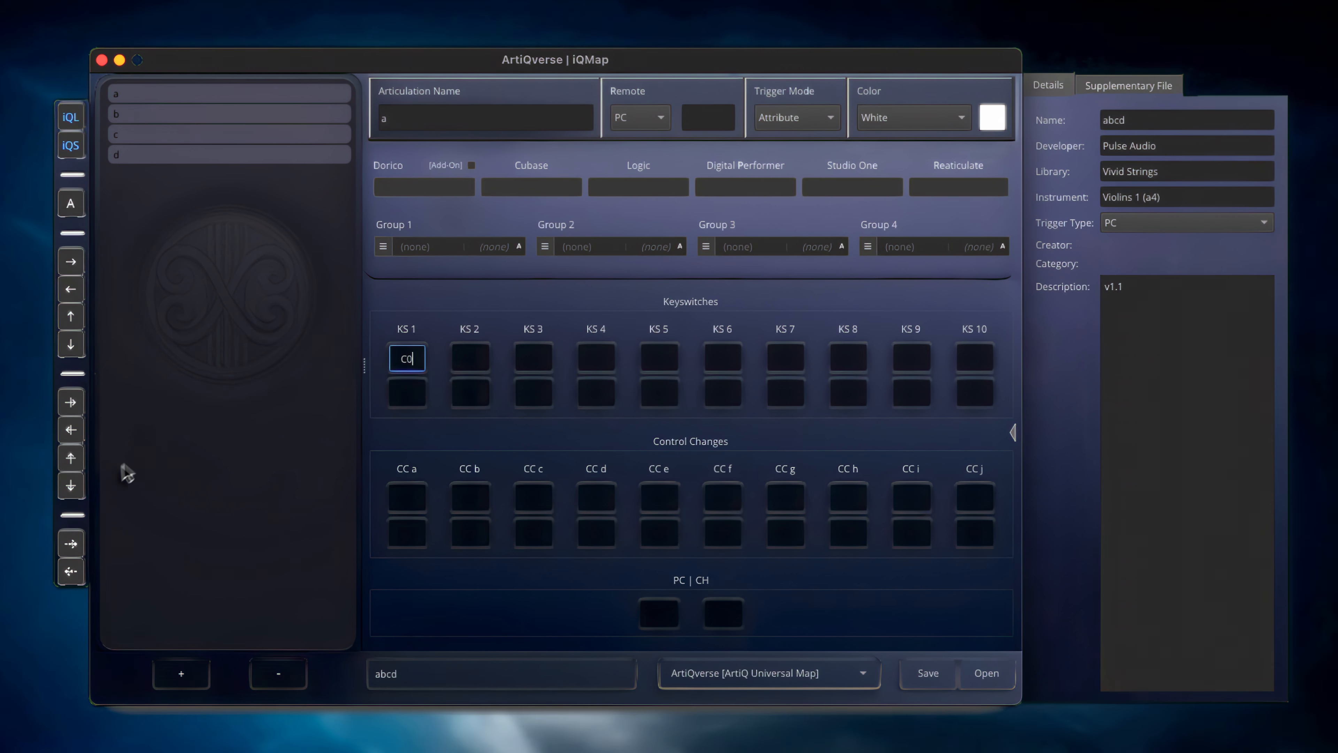
{"action": "left_click", "coordinate": [70, 544]}
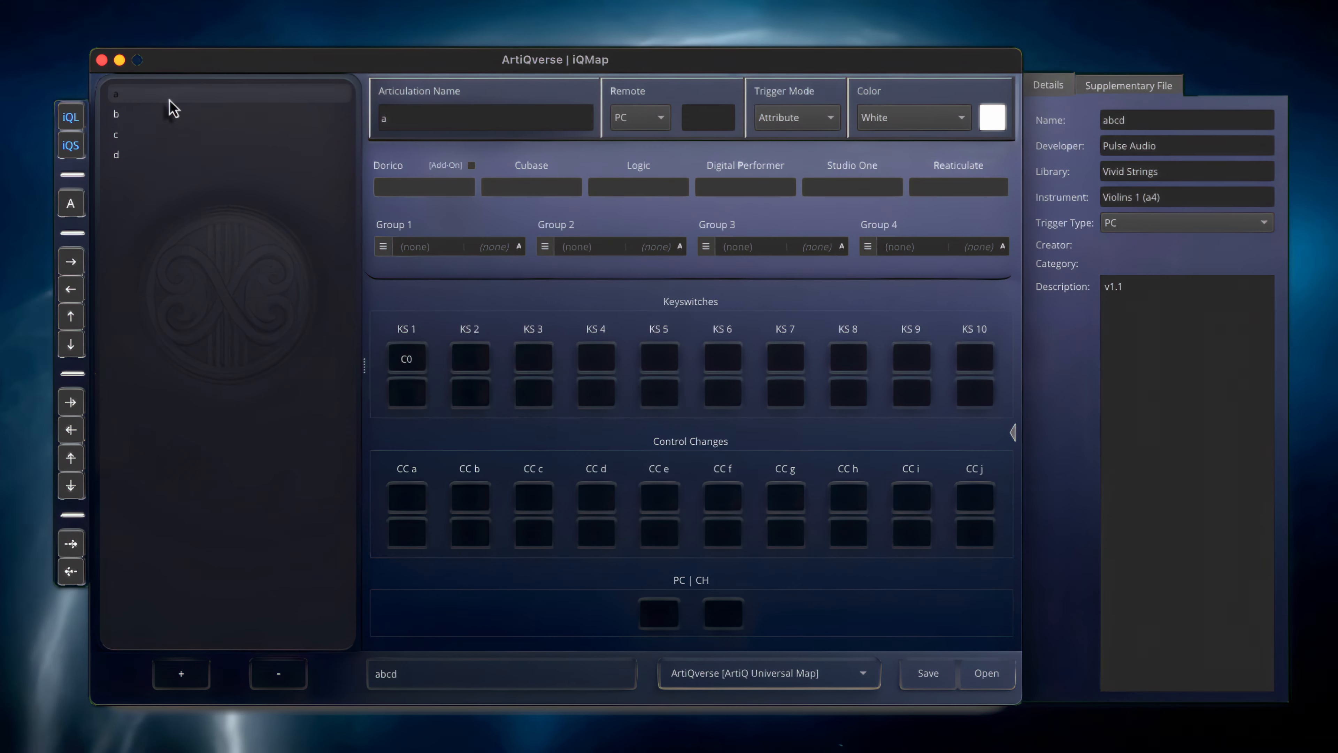
{"action": "key", "text": "Down"}
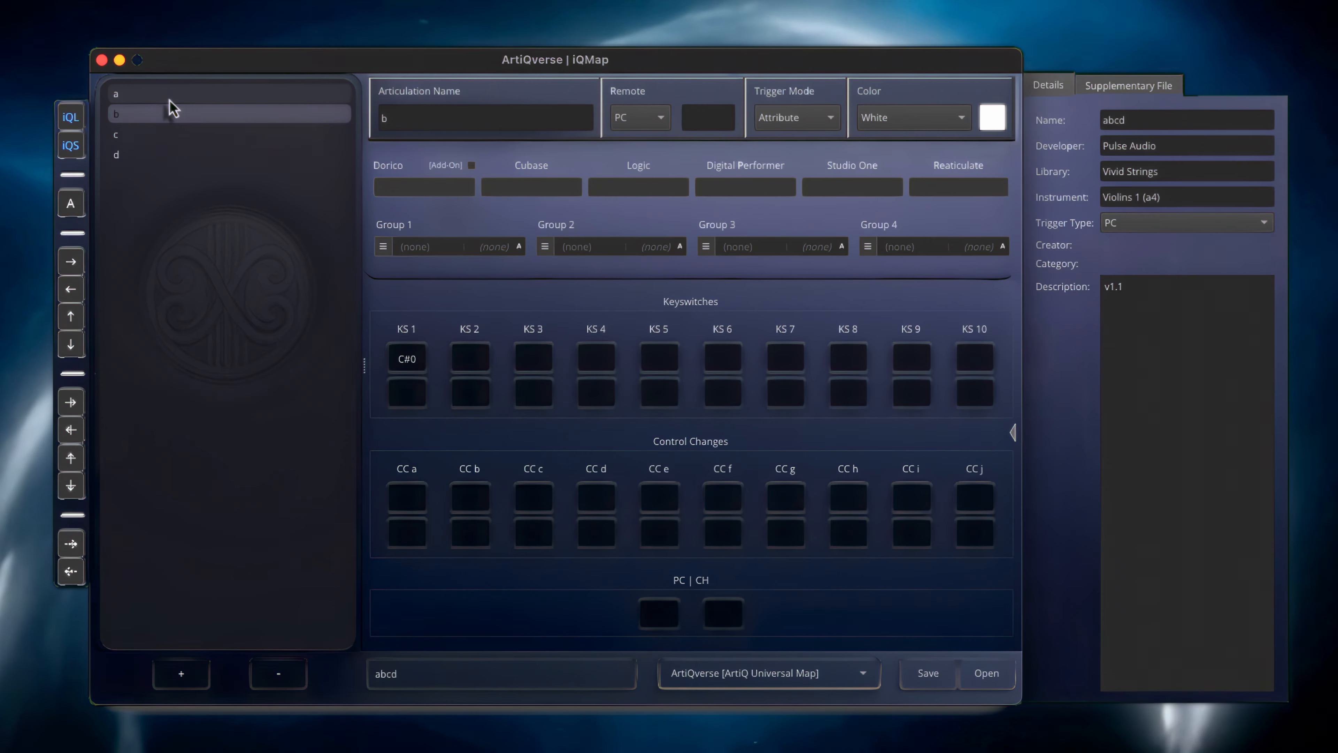
{"action": "key", "text": "Down"}
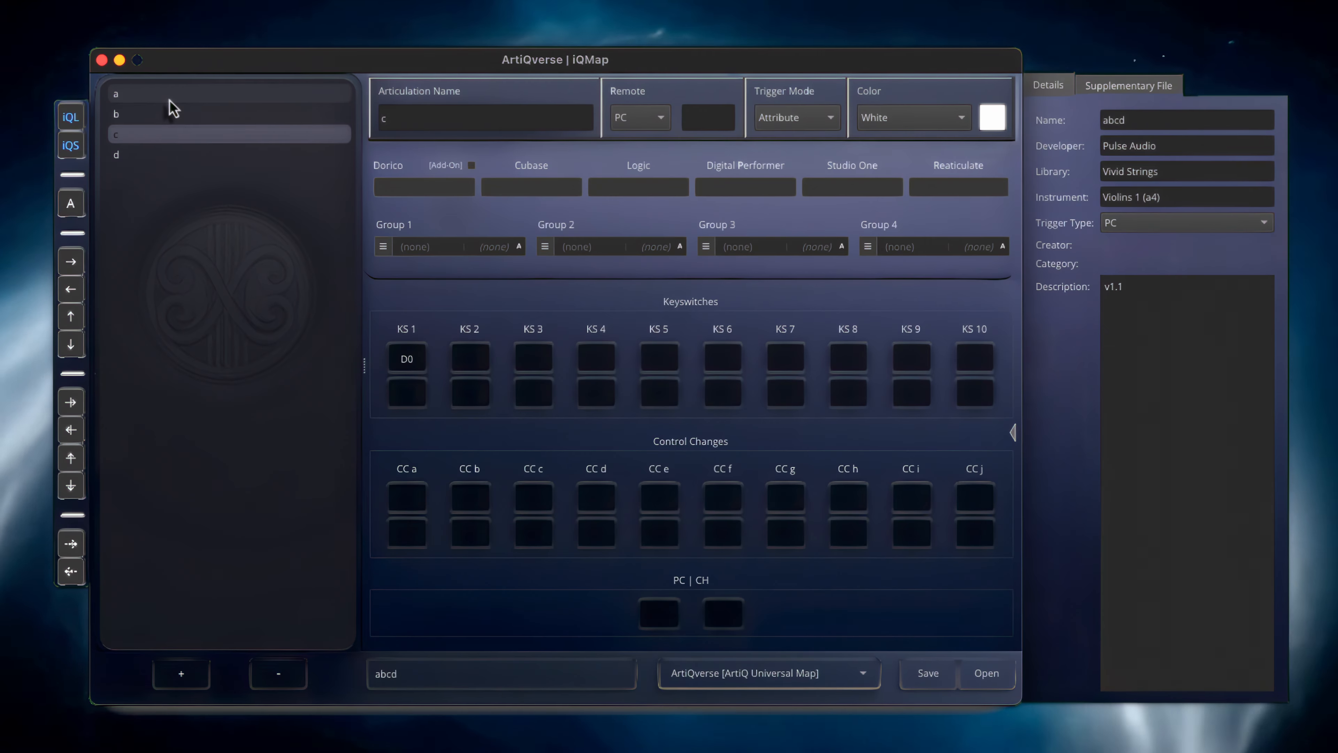
{"action": "key", "text": "Down"}
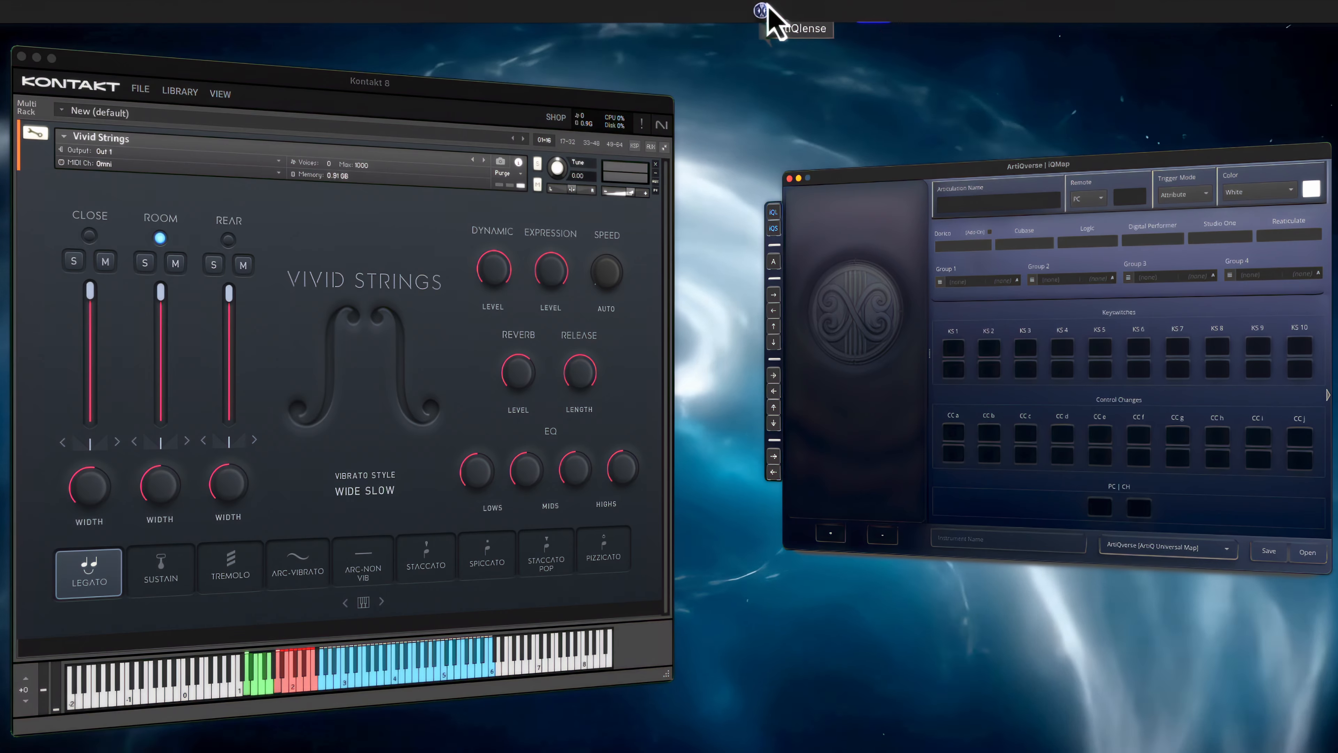
In the PRO Scan setup, add a level for notes A1 to F2, scanning the articulation button row with multi-line grouping enabled
{"action": "left_click", "coordinate": [764, 8]}
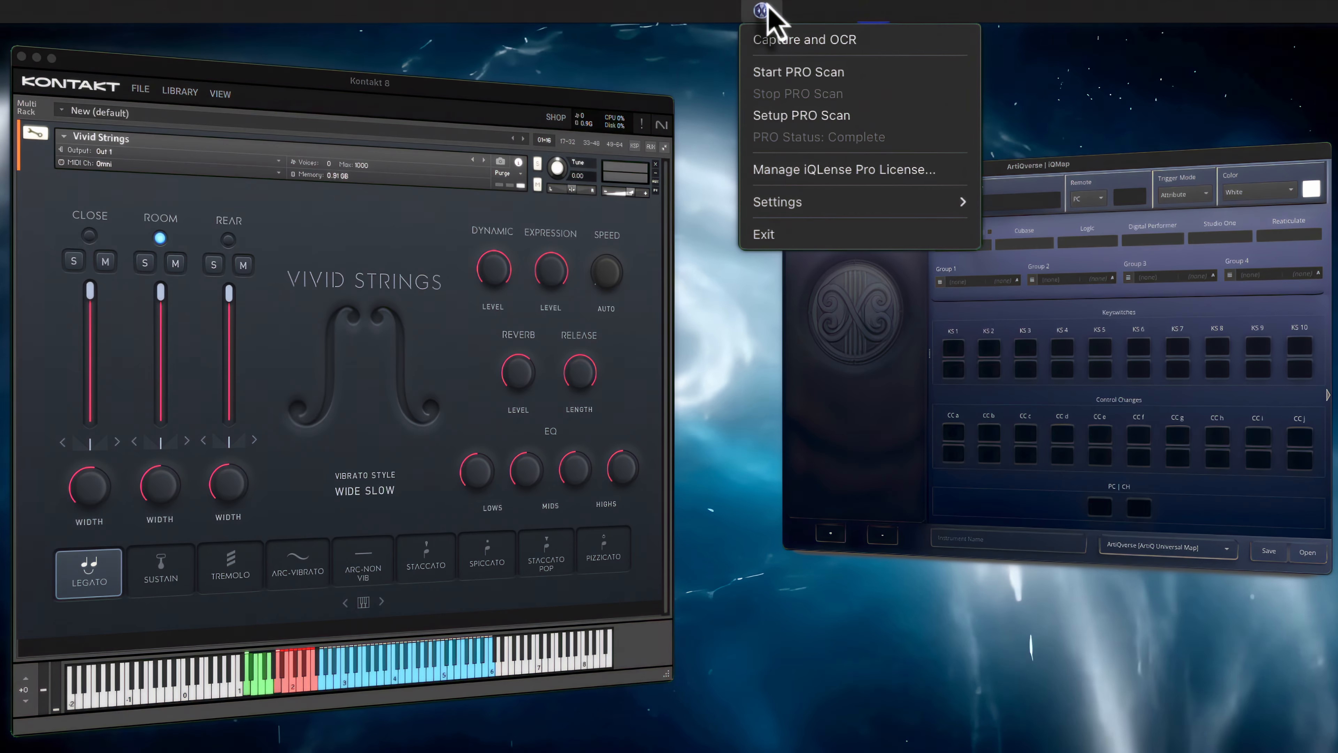
{"action": "left_click", "coordinate": [765, 116]}
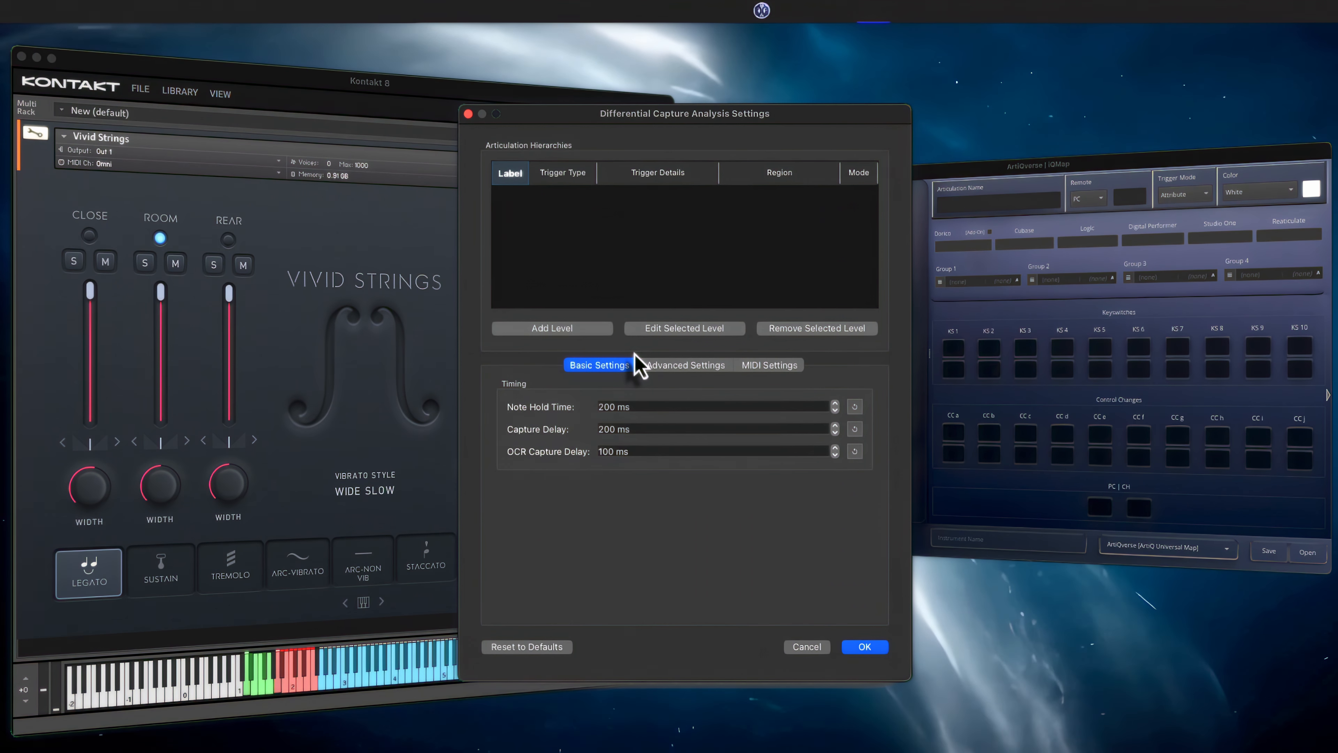
{"action": "left_click", "coordinate": [583, 335]}
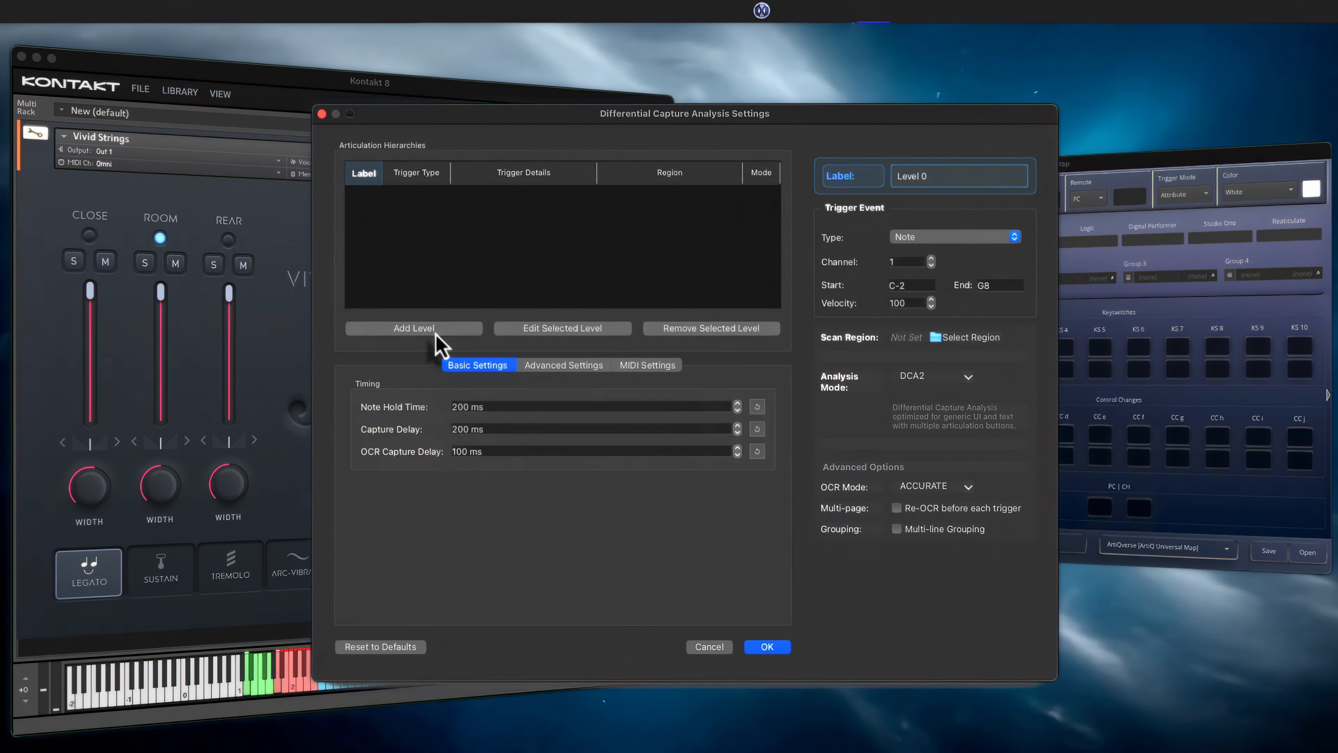
{"action": "key", "text": "BackSpace"}
{"action": "key", "text": "BackSpace"}
{"action": "key", "text": "BackSpace"}
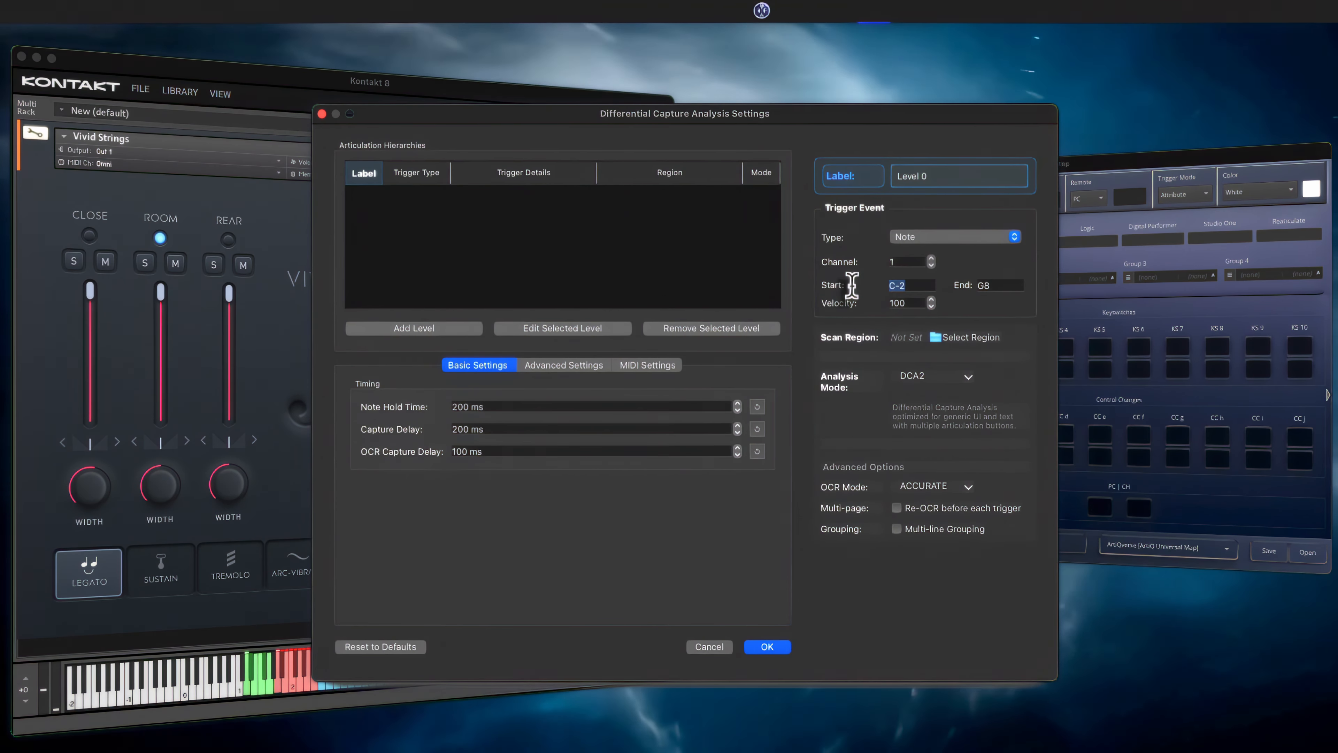
{"action": "type", "text": "A1"}
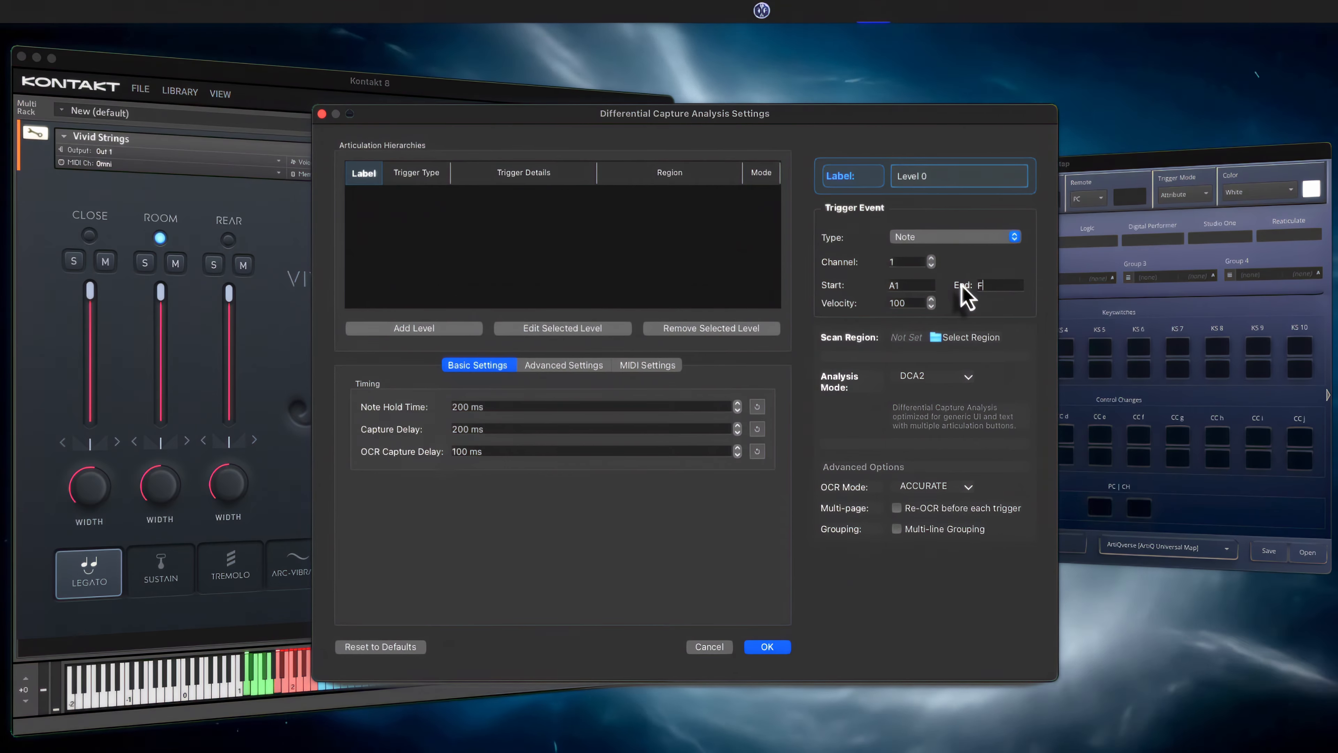
{"action": "left_click", "coordinate": [967, 340]}
{"action": "left_click_drag", "start_coordinate": [43, 543], "coordinate": [637, 577]}
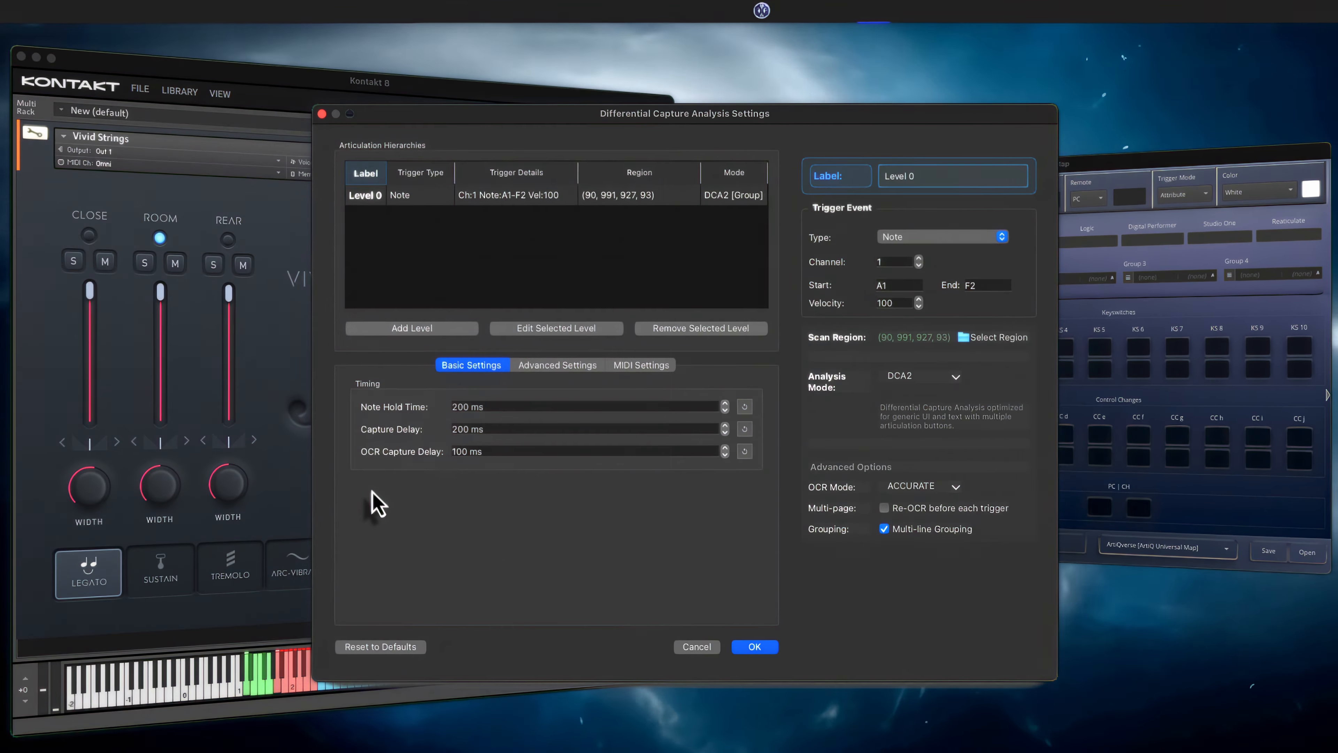
Add a second level for notes D1 to G1, with the vibrato style text as scan region and SCA as analysis mode
{"action": "left_click", "coordinate": [418, 328]}
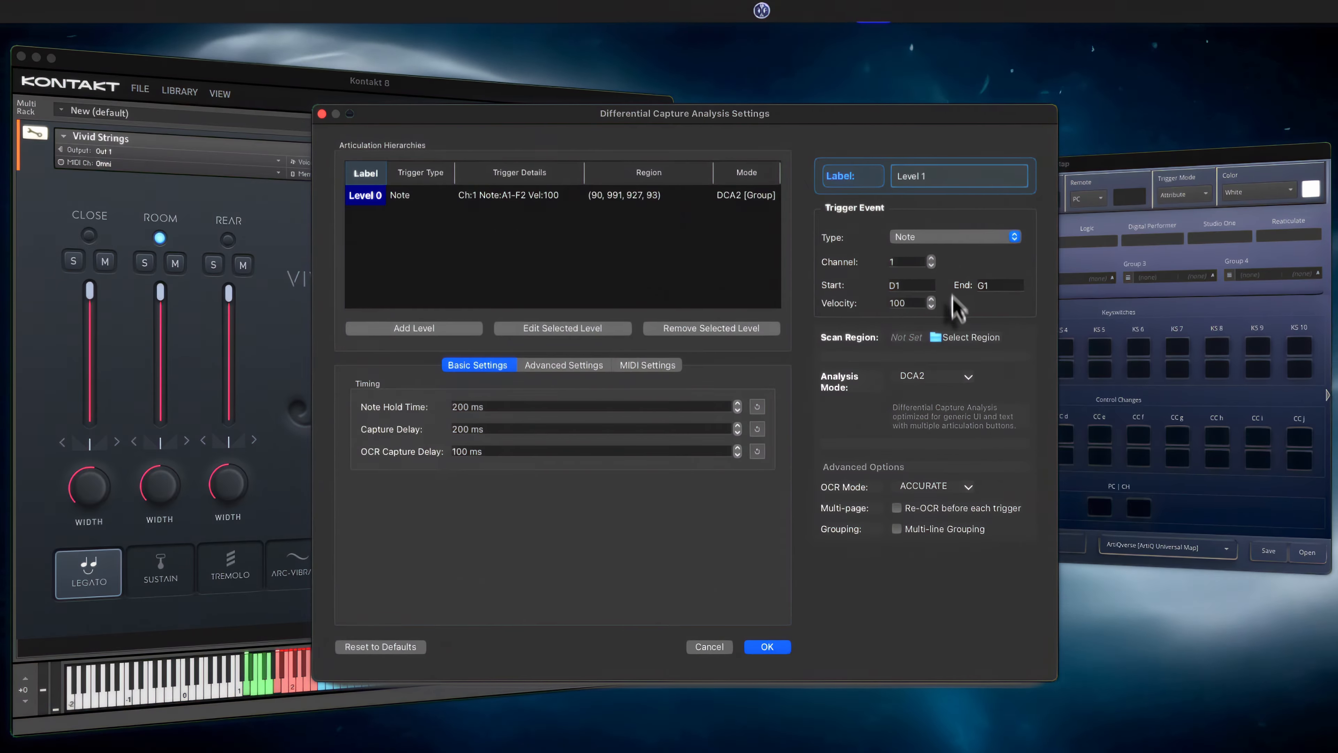
{"action": "left_click", "coordinate": [962, 340]}
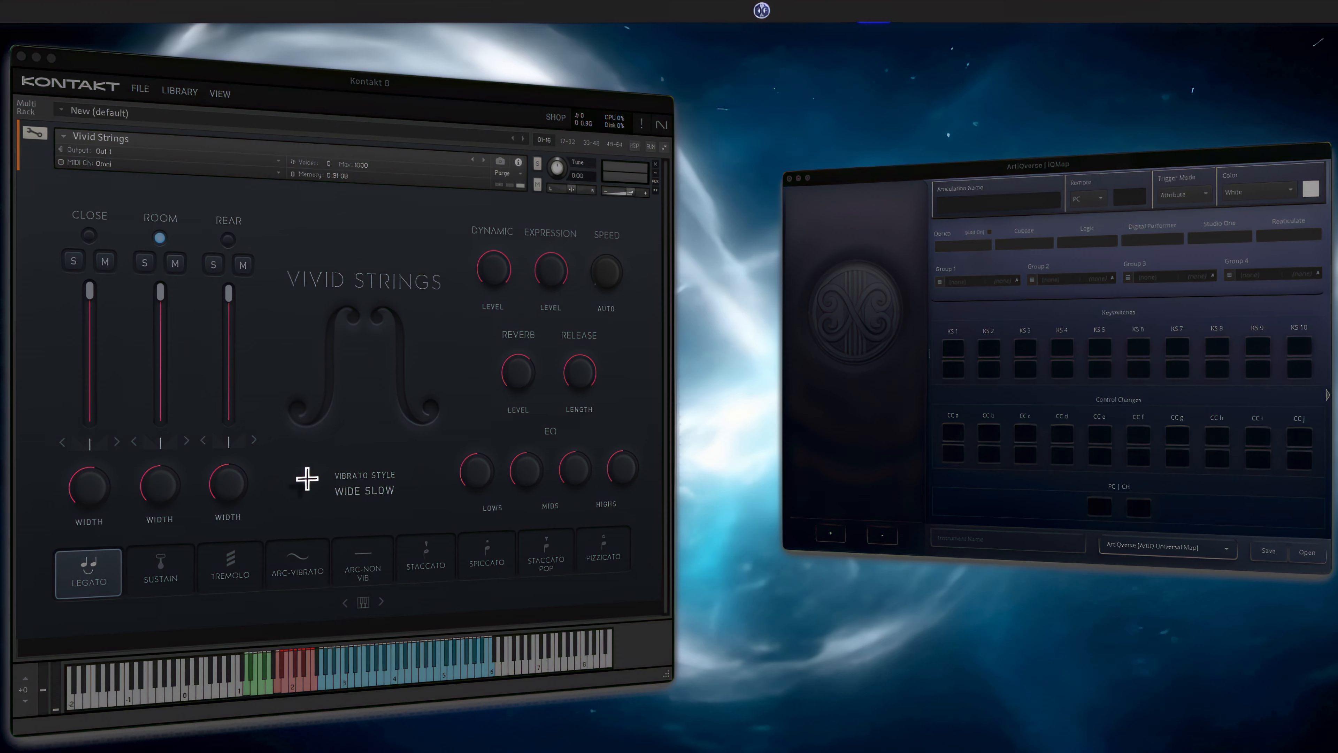
{"action": "left_click_drag", "start_coordinate": [276, 484], "coordinate": [448, 499]}
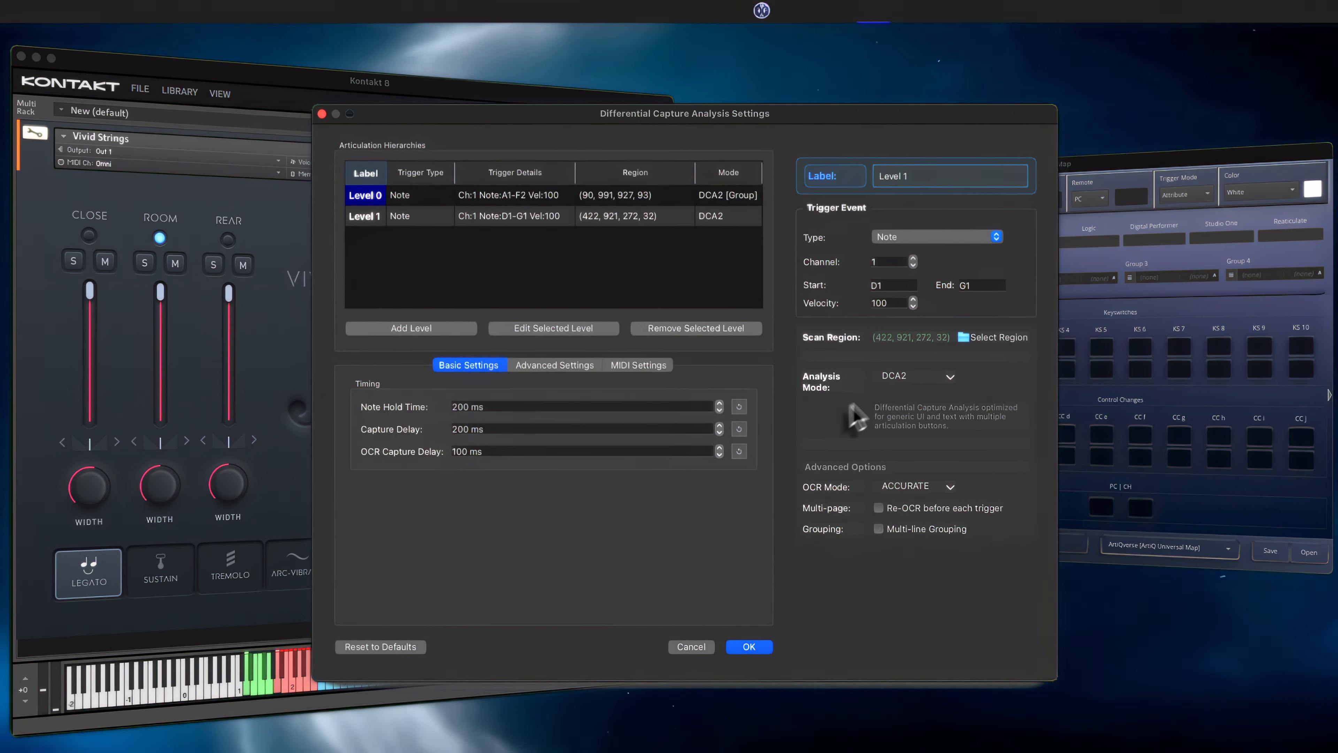
{"action": "left_click", "coordinate": [916, 376]}
{"action": "left_click", "coordinate": [893, 407]}
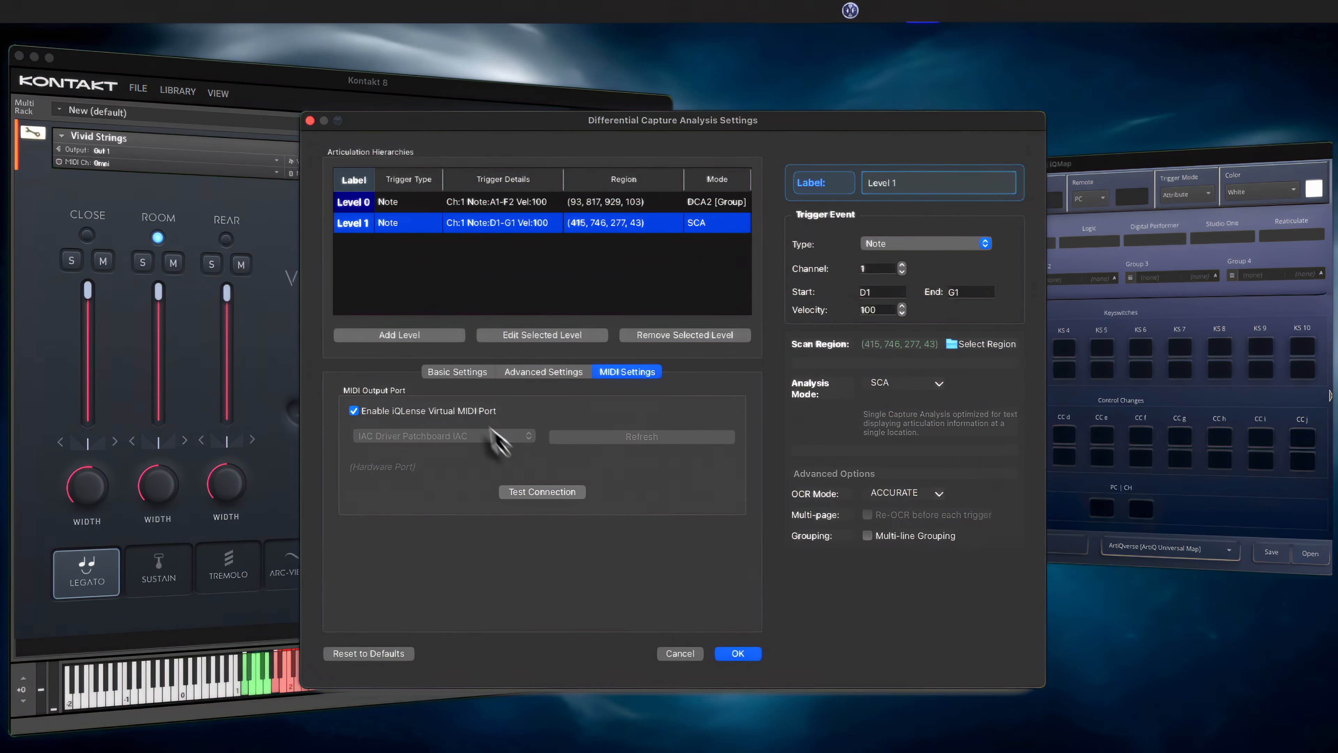
Switch the MIDI output to the IAC Driver hardware port and back to the iQLense virtual MIDI port
{"action": "left_click", "coordinate": [472, 412]}
{"action": "left_click", "coordinate": [466, 435]}
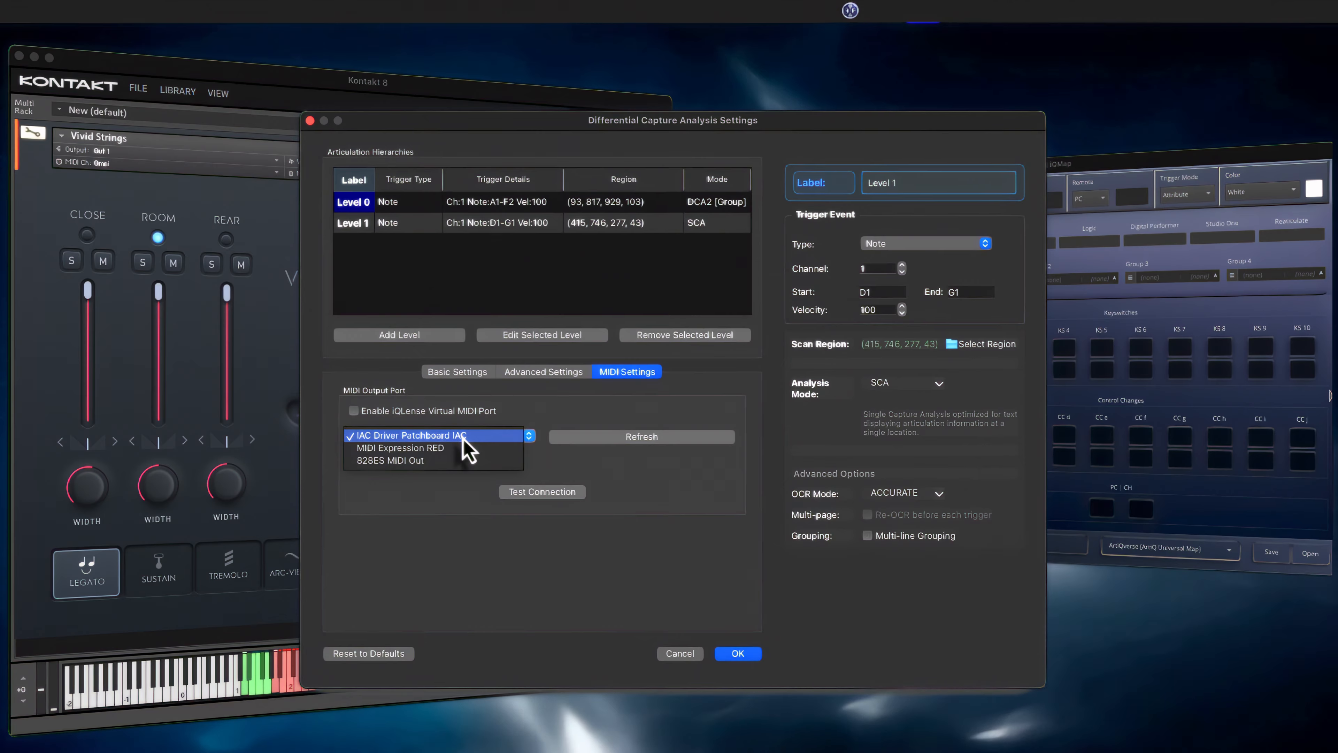
{"action": "left_click", "coordinate": [506, 435]}
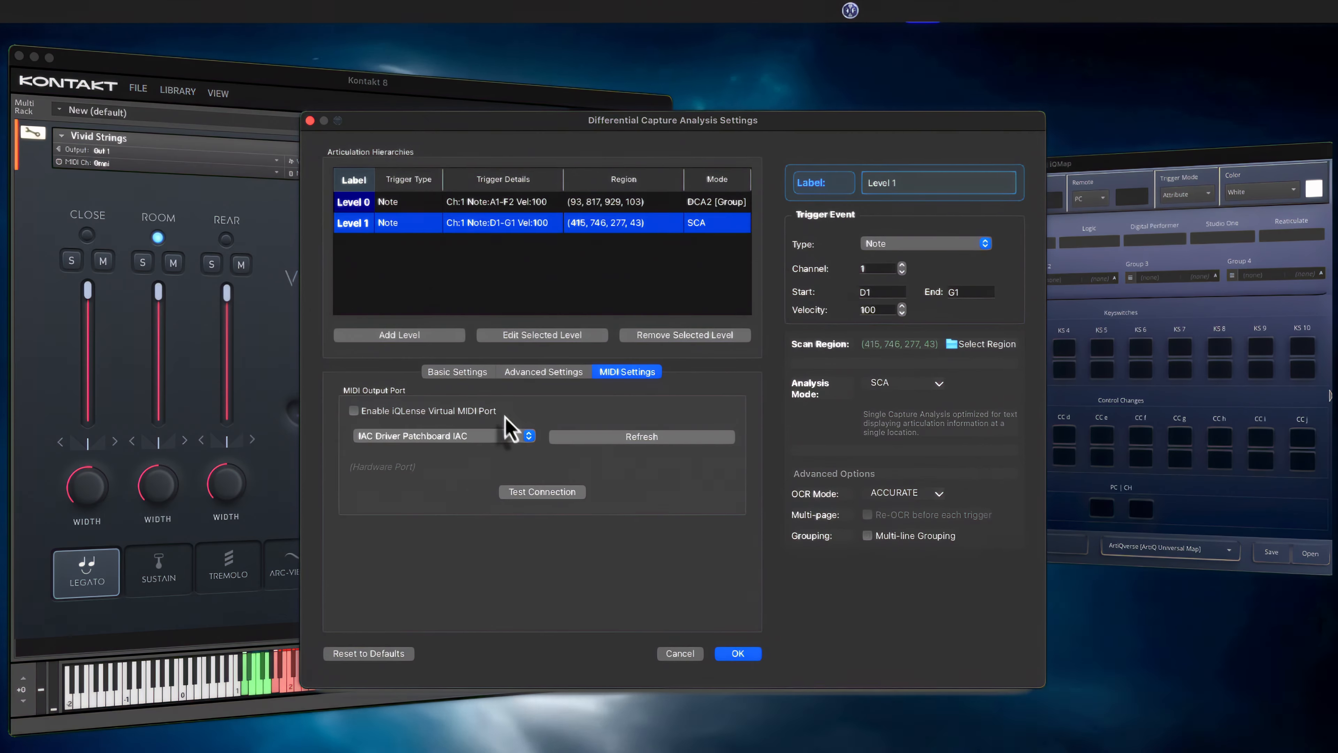
{"action": "left_click", "coordinate": [458, 412]}
Switch to Kontakt and check the iQLense port assignment in its MIDI input settings
{"action": "left_click", "coordinate": [38, 11]}
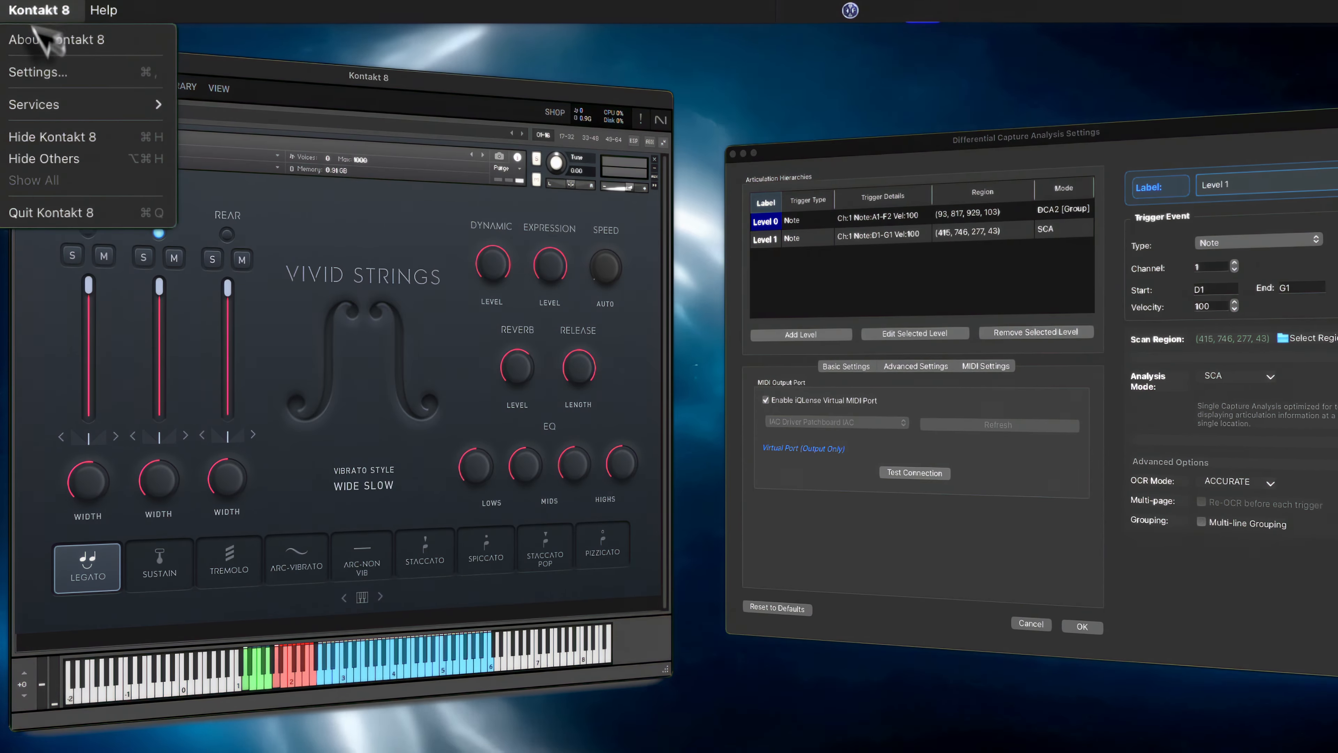
{"action": "left_click", "coordinate": [37, 71]}
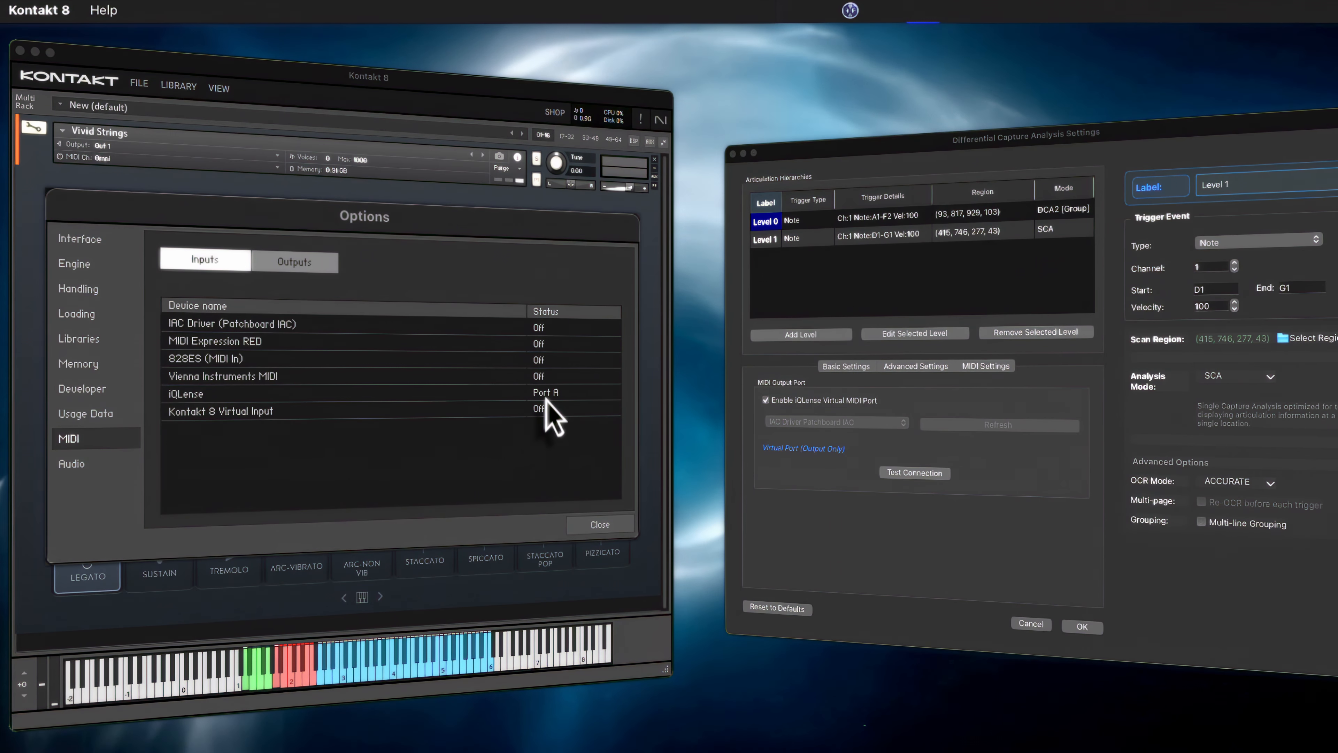
{"action": "left_click", "coordinate": [600, 524]}
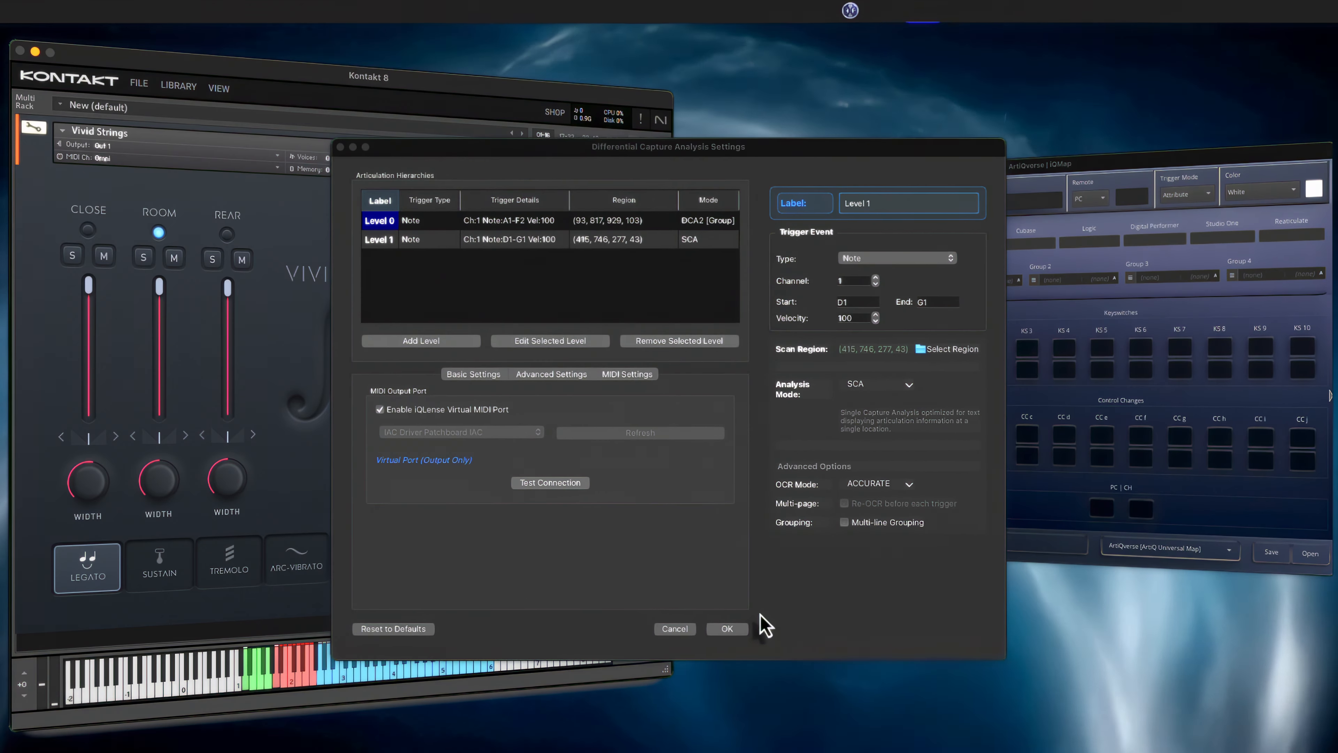
Accept the differential capture analysis settings and start the PRO Scan of Vivid Strings
{"action": "left_click", "coordinate": [732, 629]}
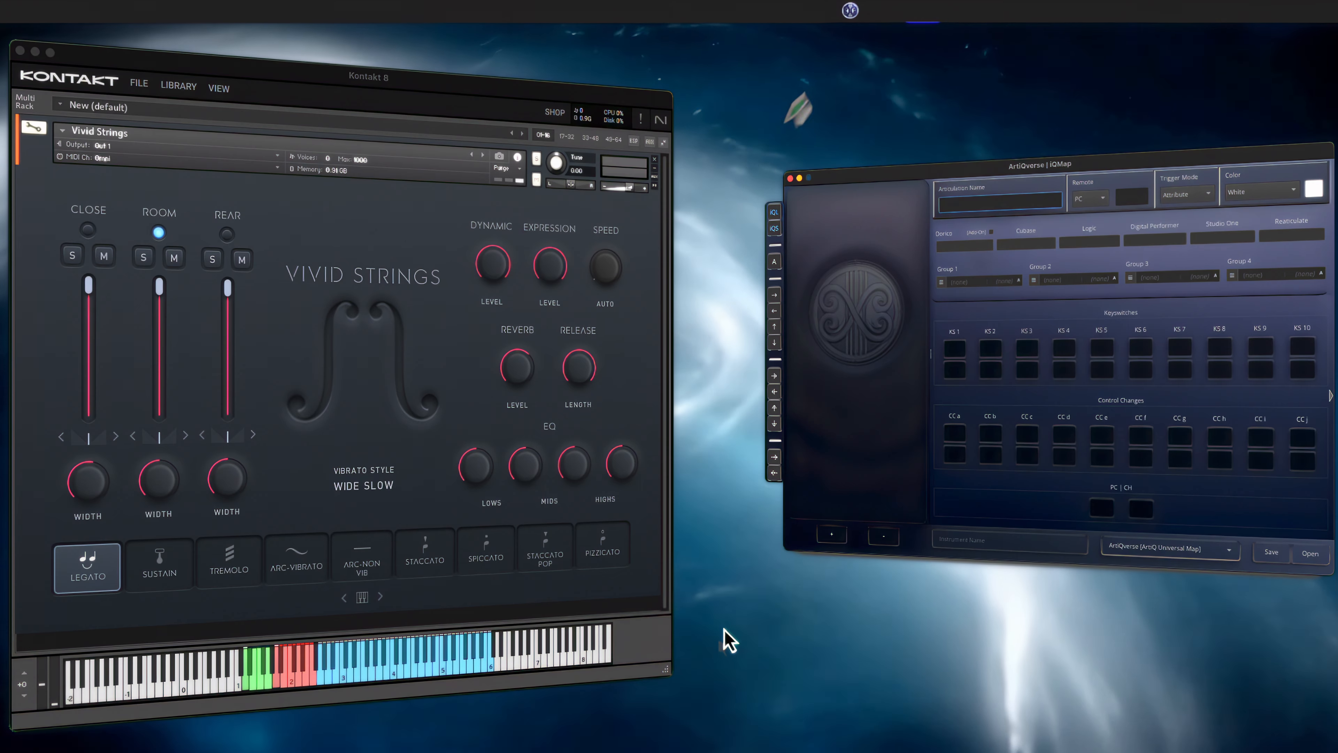
{"action": "left_click", "coordinate": [850, 10]}
{"action": "left_click", "coordinate": [849, 73]}
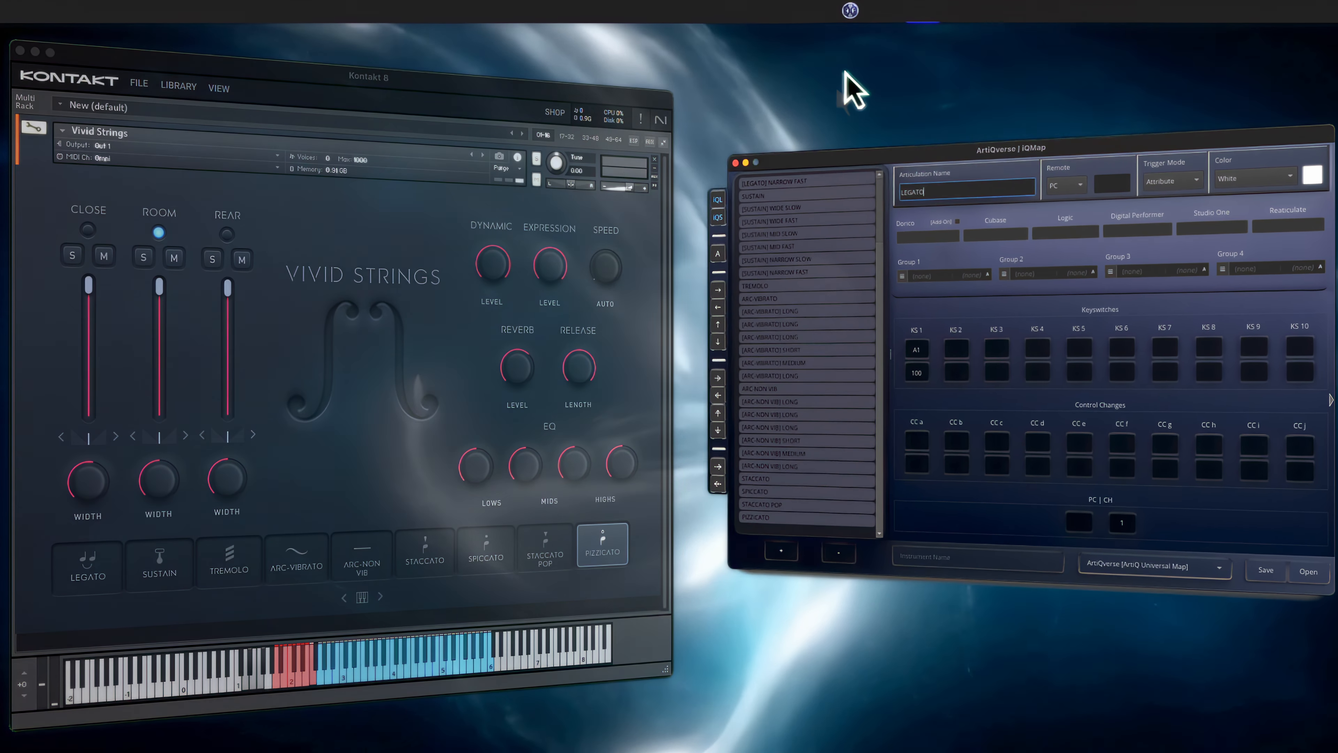
Examine the keyswitches of the captured articulations in iQMap, going from LEGATO down to PIZZICATO
{"action": "scroll", "coordinate": [879, 294], "scroll_direction": "up", "scroll_amount": 5}
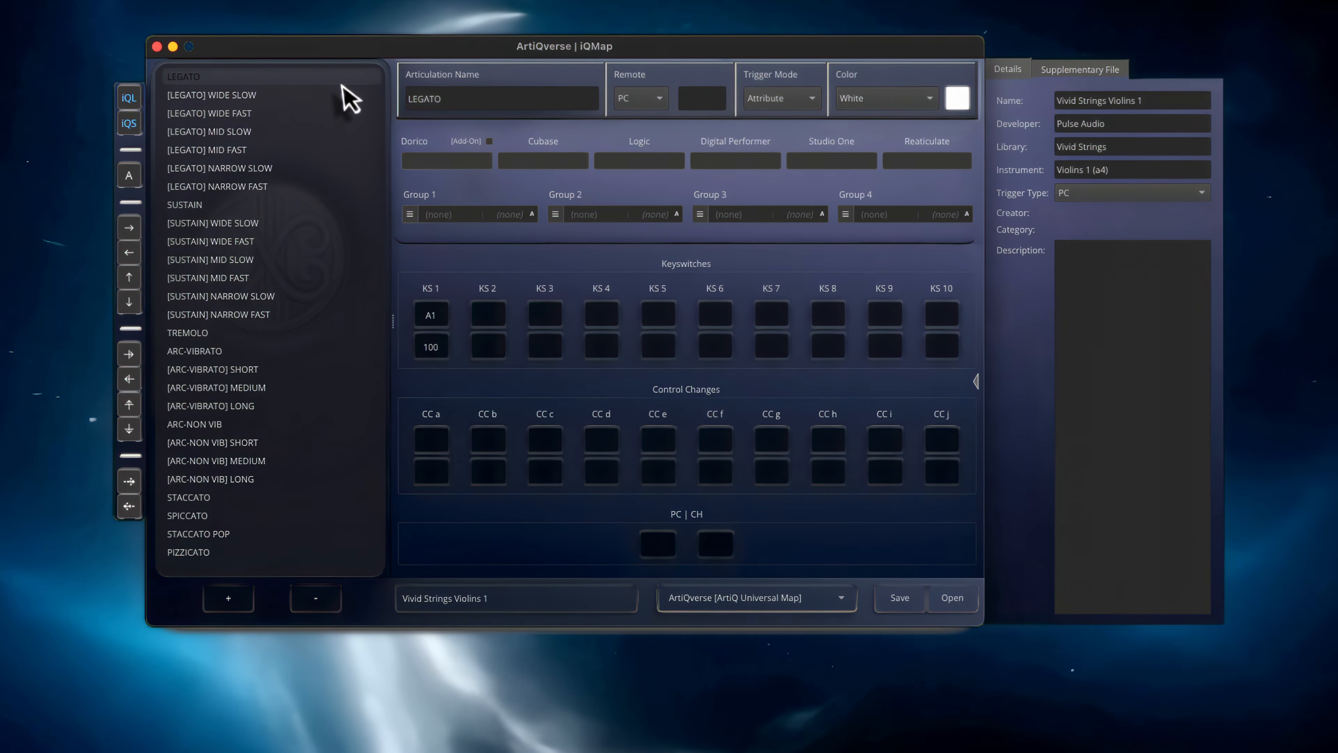
{"action": "key", "text": "Down"}
{"action": "key", "text": "Down"}
{"action": "key", "text": "Down"}
{"action": "key", "text": "Down"}
{"action": "key", "text": "Down"}
{"action": "key", "text": "Down"}
{"action": "key", "text": "Down"}
{"action": "key", "text": "Down"}
{"action": "key", "text": "Down"}
{"action": "key", "text": "Down"}
{"action": "key", "text": "Down"}
{"action": "key", "text": "Down"}
{"action": "key", "text": "Down"}
{"action": "key", "text": "Down"}
{"action": "key", "text": "Down"}
{"action": "key", "text": "Down"}
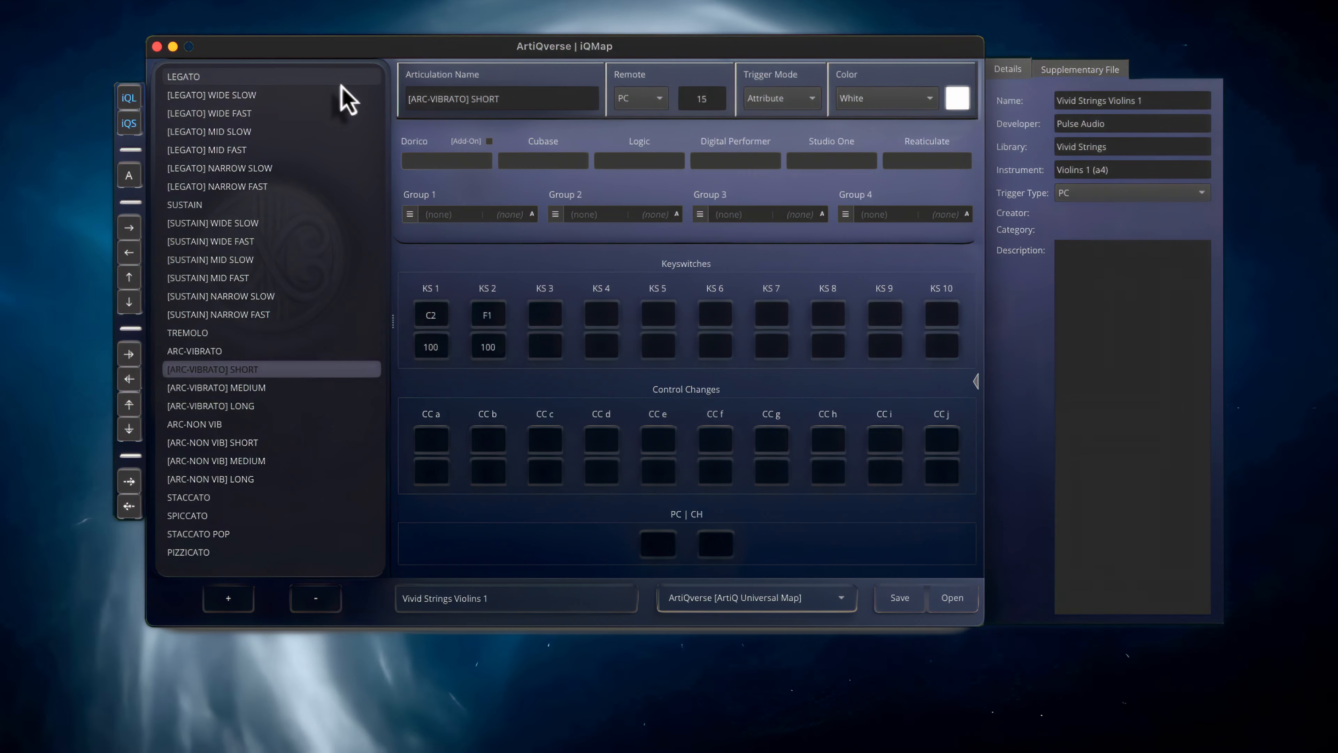
{"action": "key", "text": "Down"}
{"action": "key", "text": "Down"}
{"action": "key", "text": "Down"}
{"action": "key", "text": "Down"}
{"action": "key", "text": "Down"}
{"action": "key", "text": "Down"}
{"action": "key", "text": "Down"}
{"action": "key", "text": "Down"}
{"action": "key", "text": "Down"}
{"action": "key", "text": "Down"}
{"action": "left_click", "coordinate": [780, 598]}
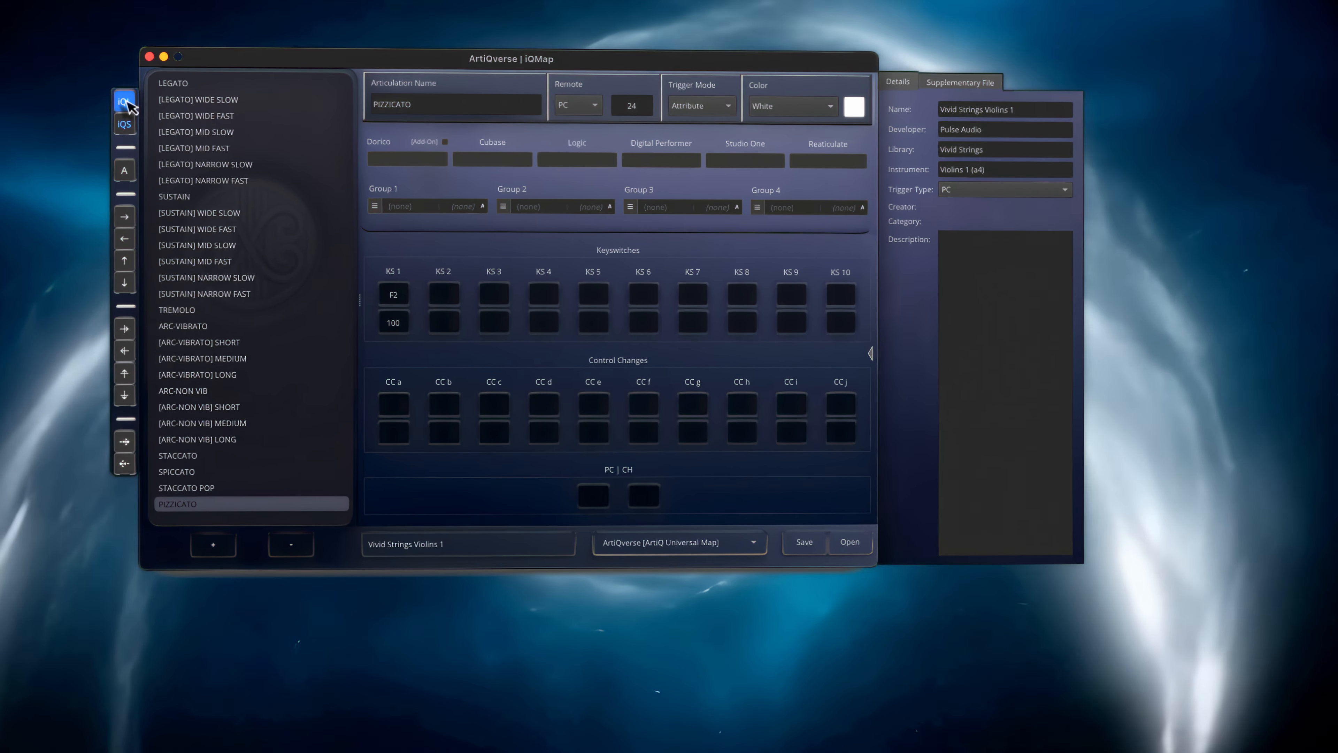
{"action": "left_click", "coordinate": [126, 103]}
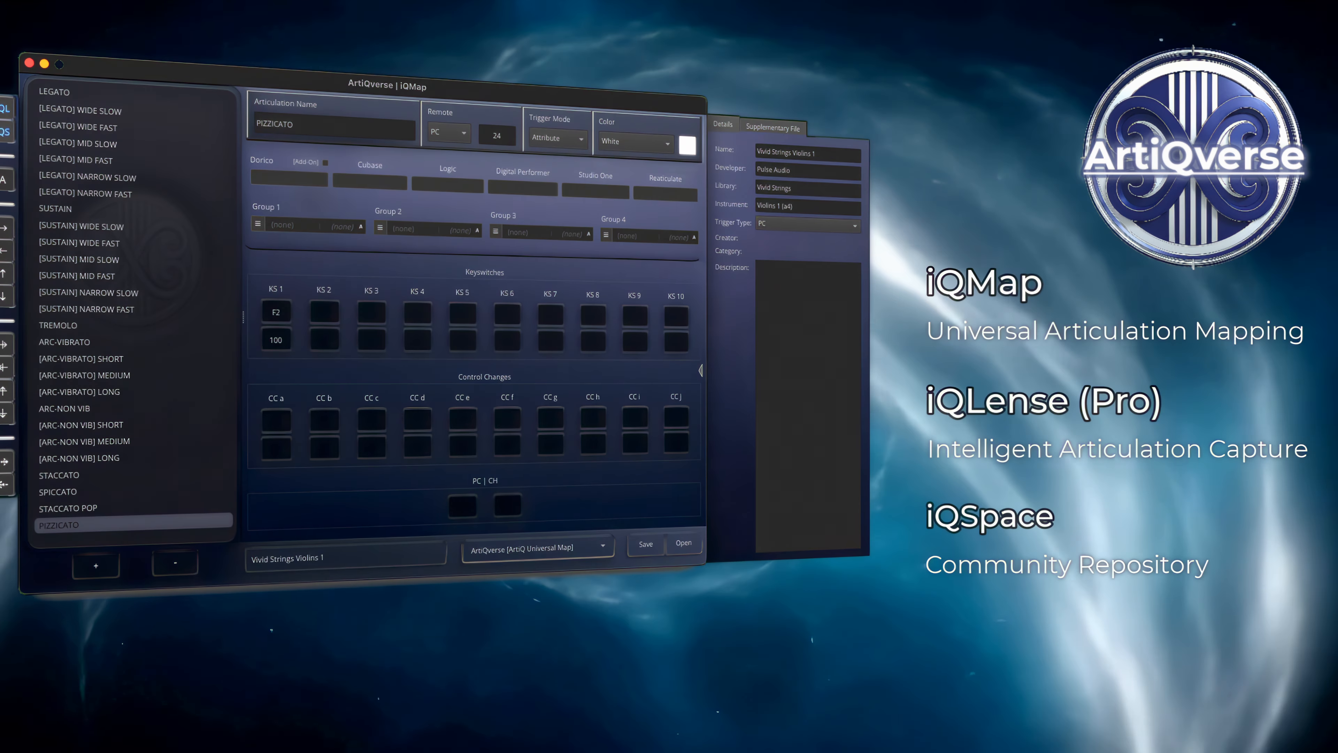